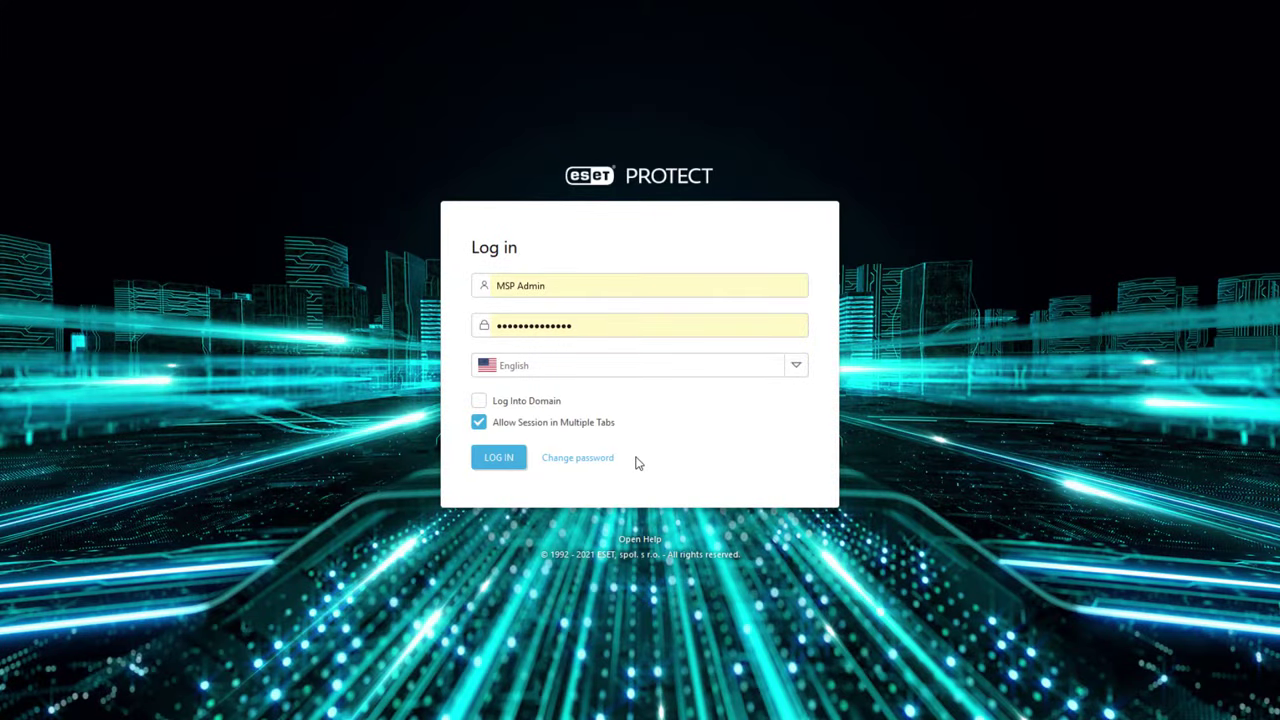
Step: Log in and open the Gemini MSP group's action menu in the Groups tree
click(506, 458)
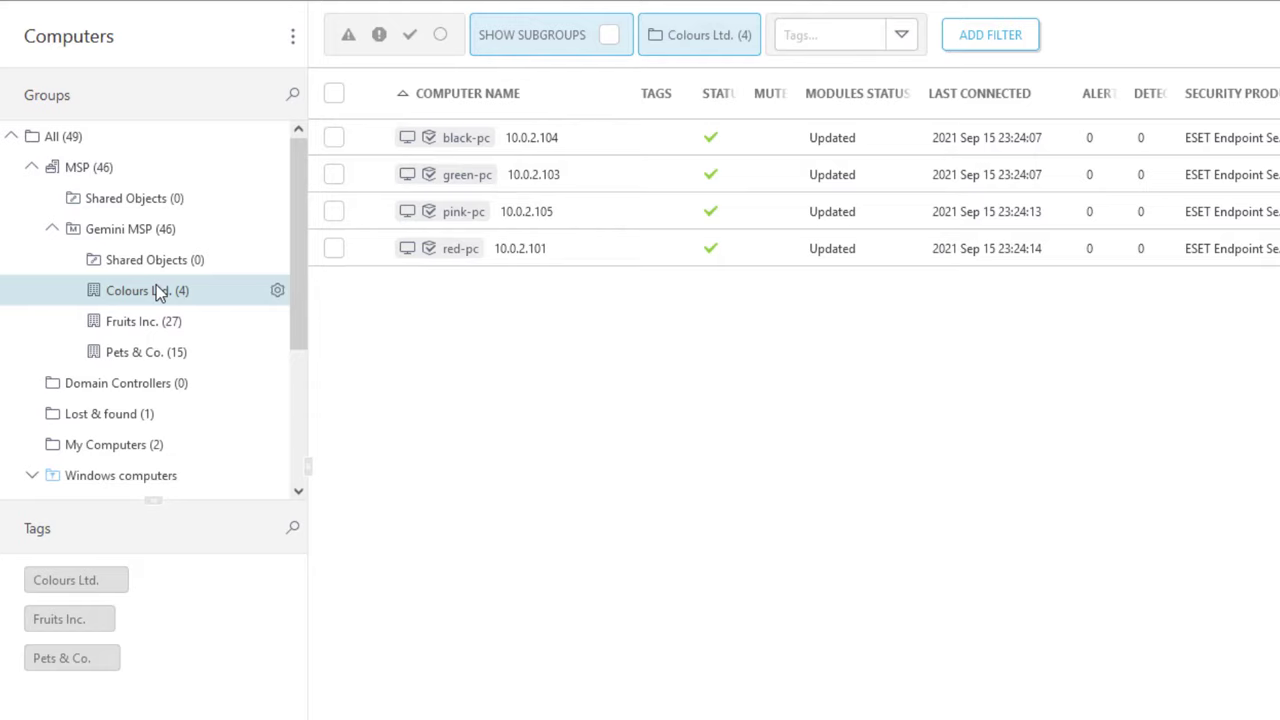
click(162, 233)
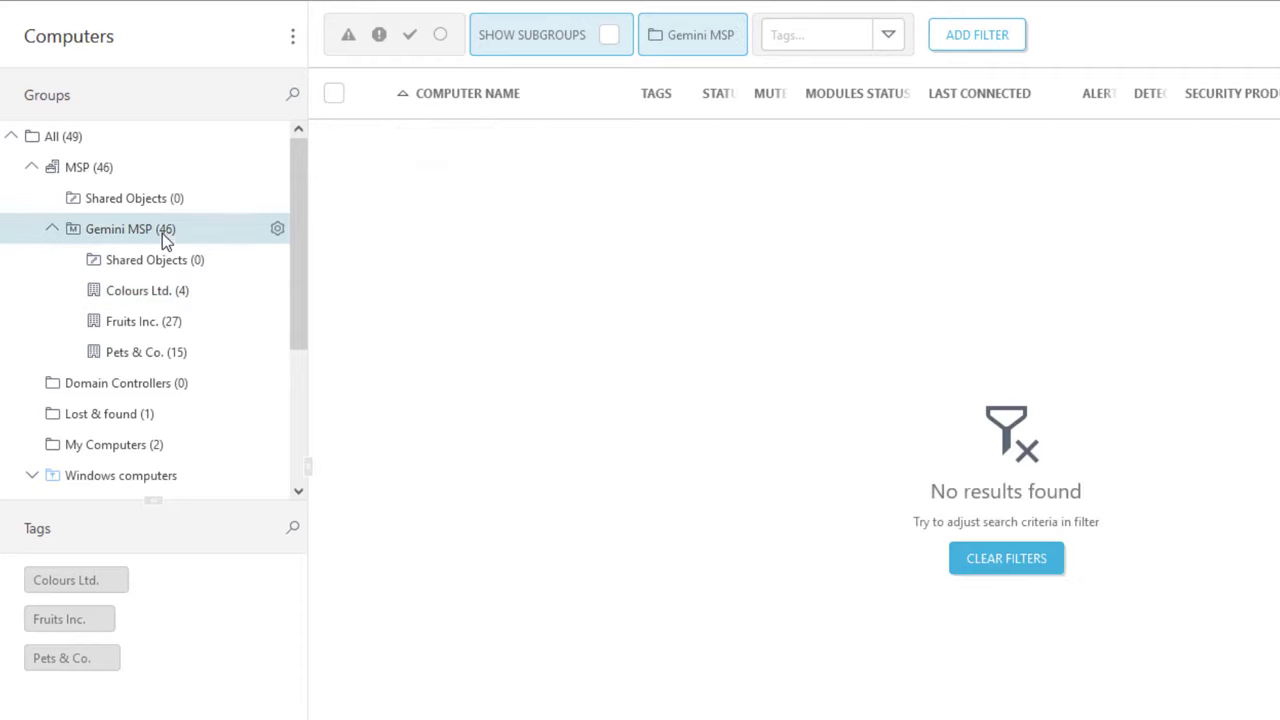
click(277, 232)
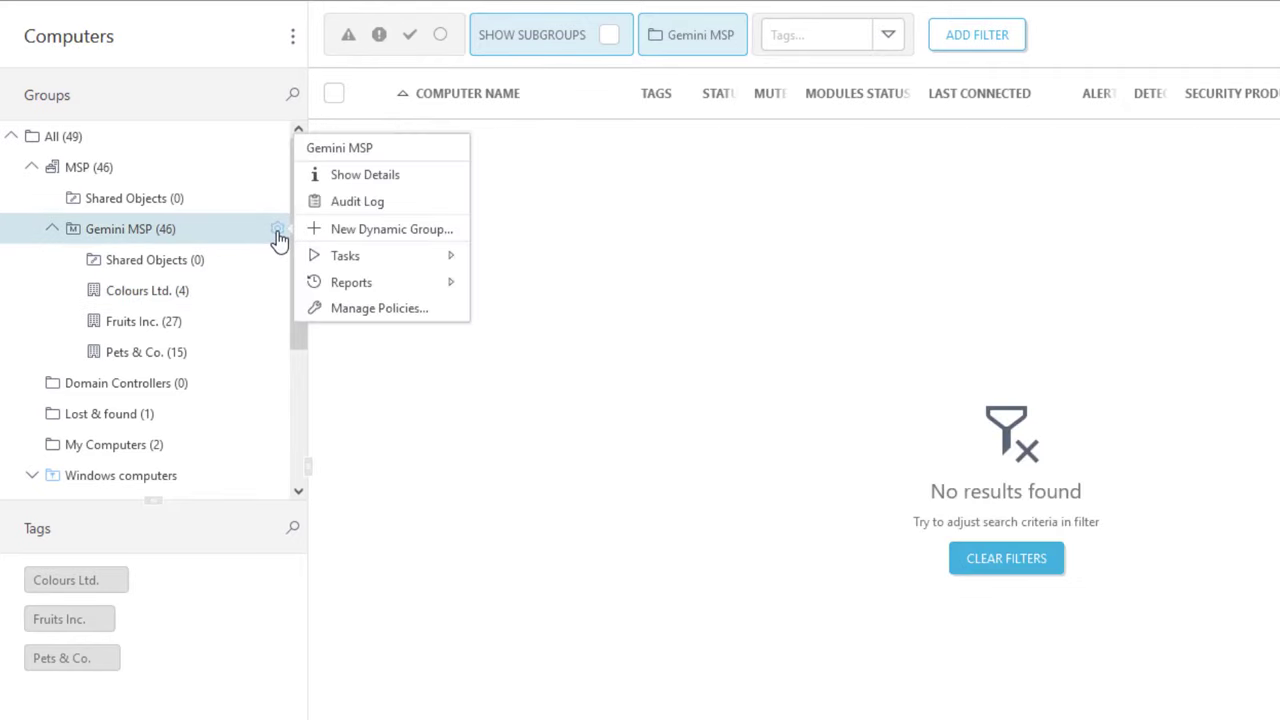
Step: Start a dynamic group and a new template, both named 'No ESET Endpoint'
click(446, 236)
text(N)
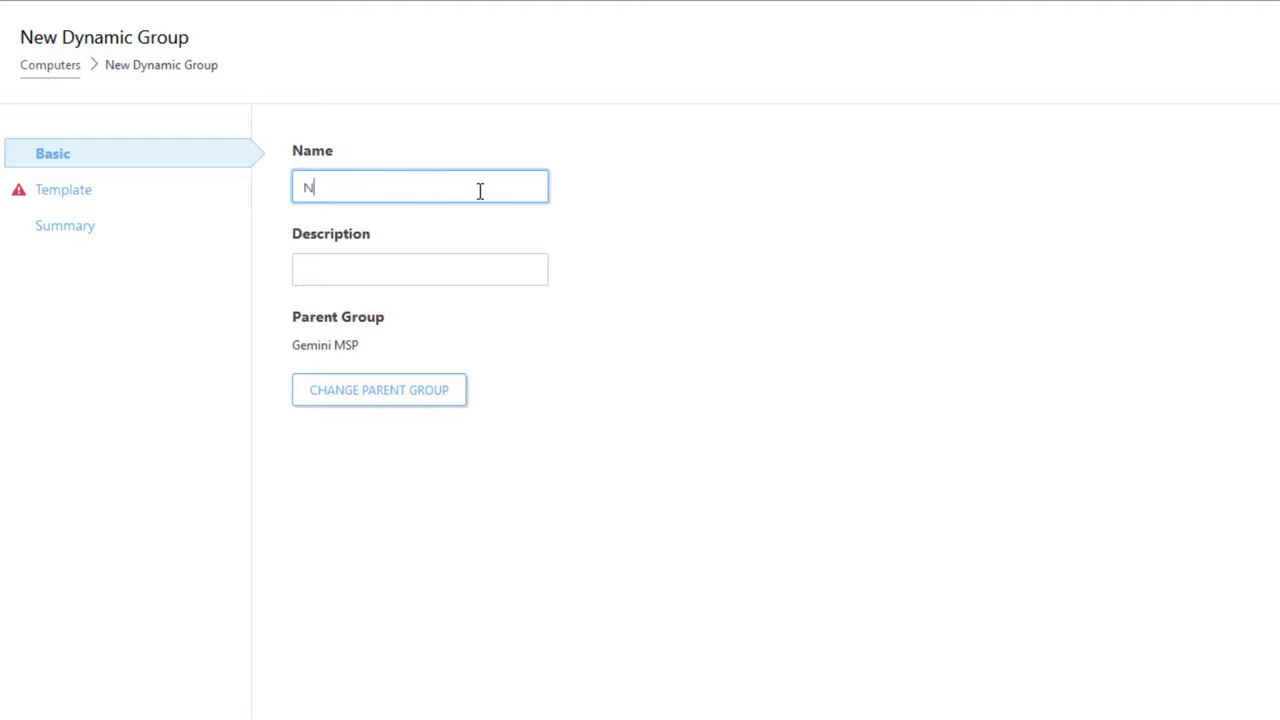
text(o ESET Endpoint)
click(80, 195)
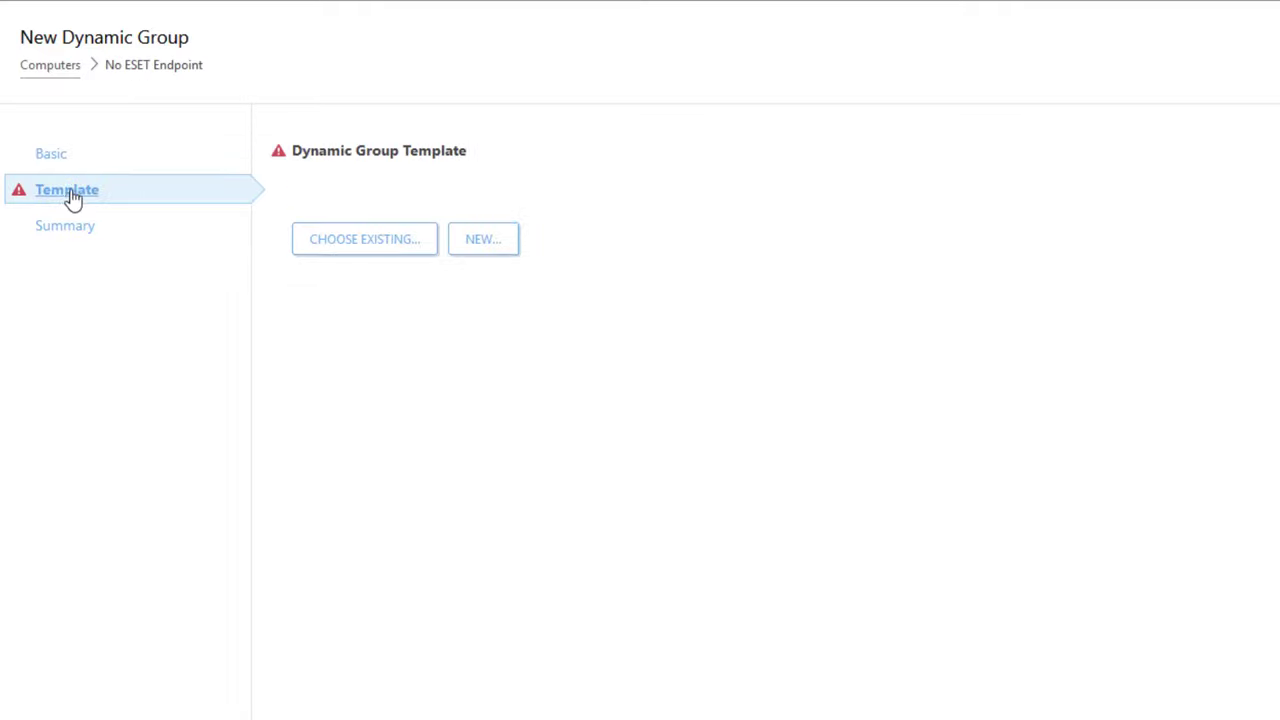
click(480, 236)
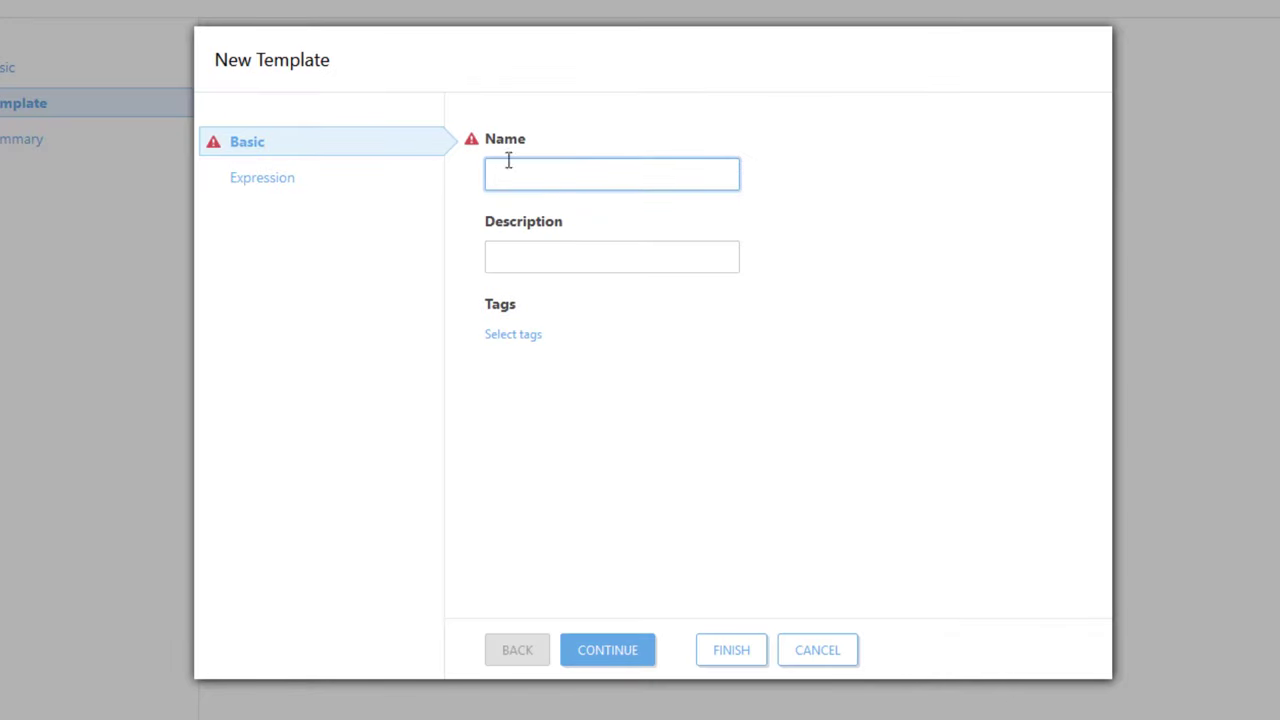
text(No ESET Endpoint)
Step: Add a template rule requiring OS type to be Microsoft Windows
click(265, 180)
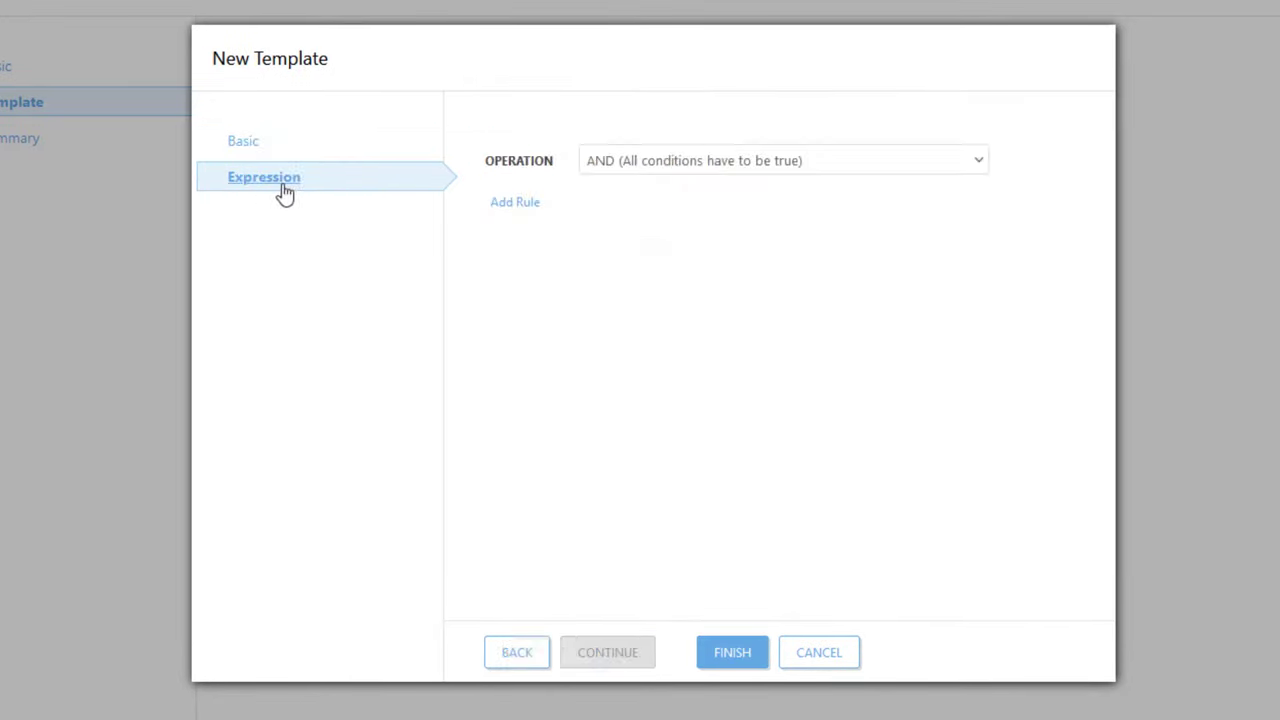
click(520, 201)
scroll(528, 214, down, 1)
scroll(528, 214, down, 3)
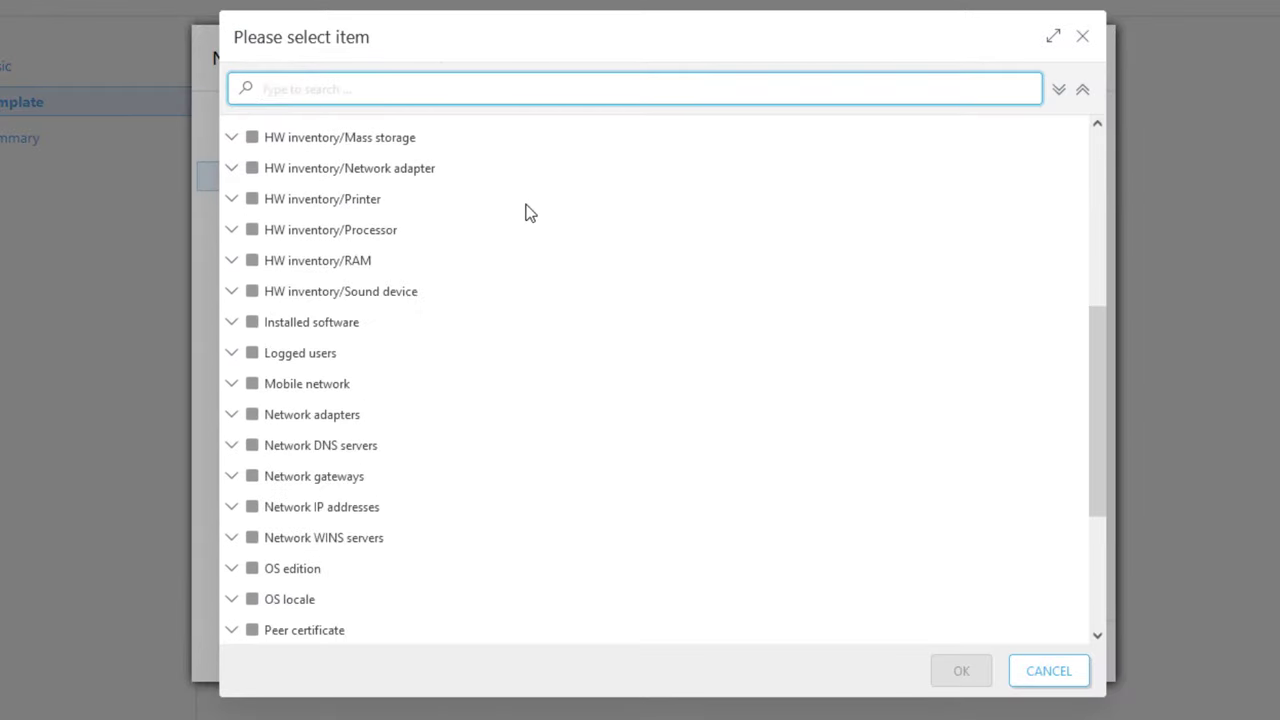
scroll(528, 214, down, 1)
click(231, 474)
scroll(300, 540, down, 1)
click(308, 556)
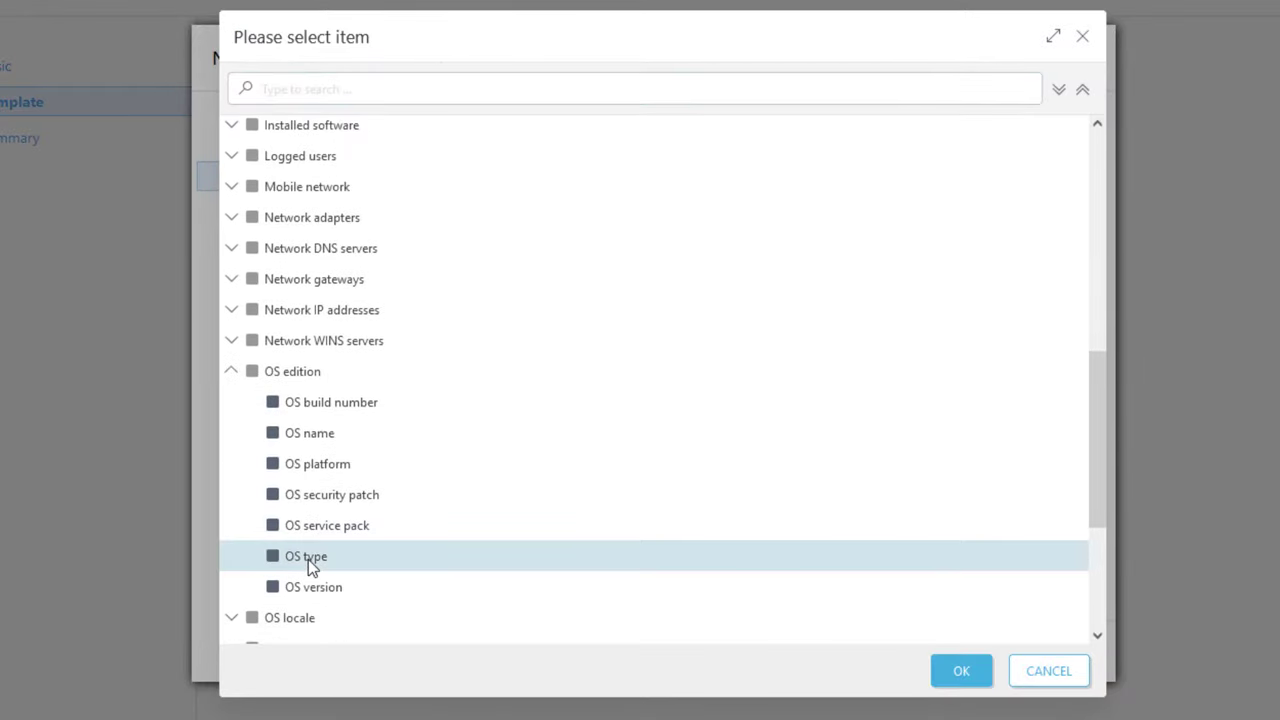
click(961, 671)
click(957, 206)
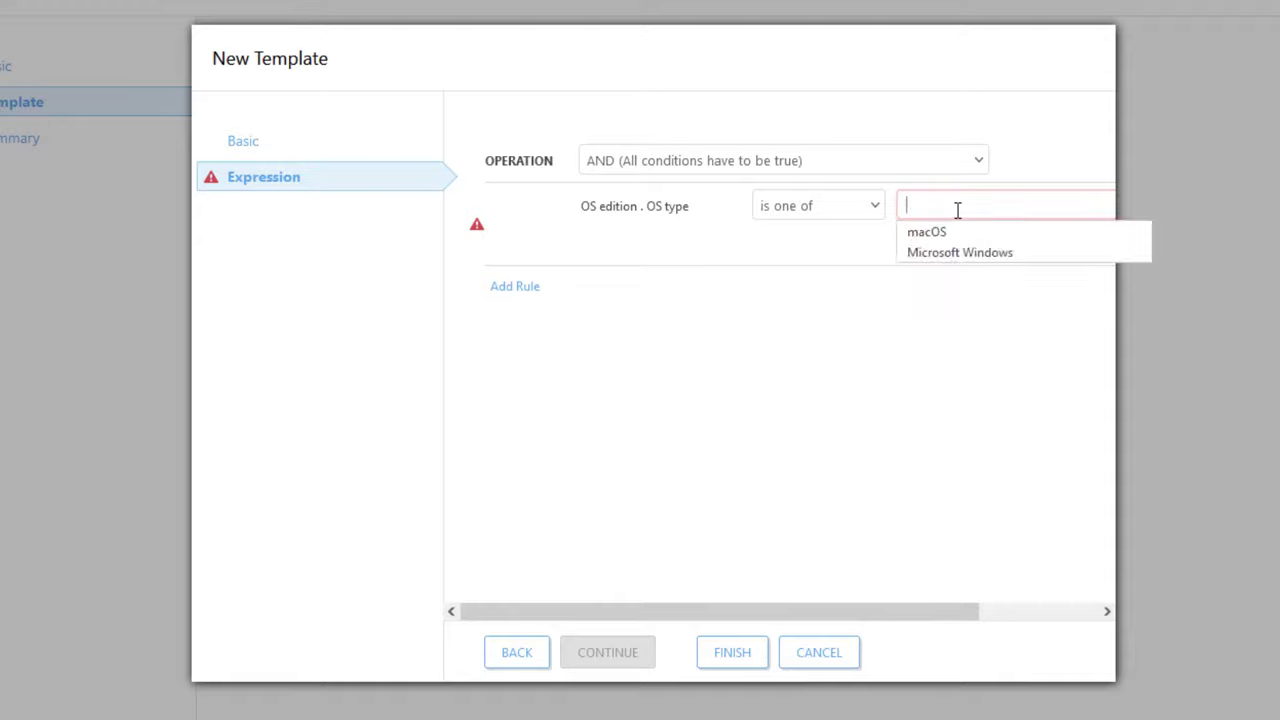
click(1012, 253)
Step: Add a rule that OS name doesn't contain 'Server'
click(514, 286)
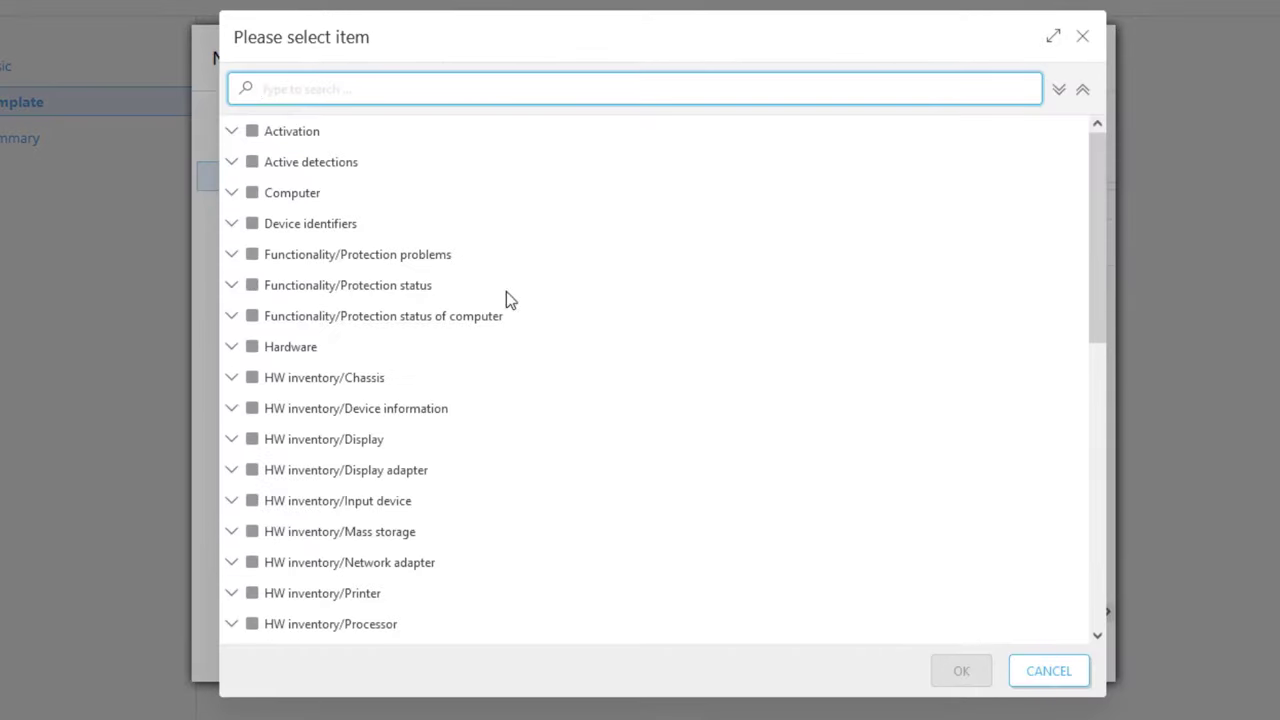
scroll(329, 466, down, 5)
scroll(303, 490, down, 1)
click(232, 470)
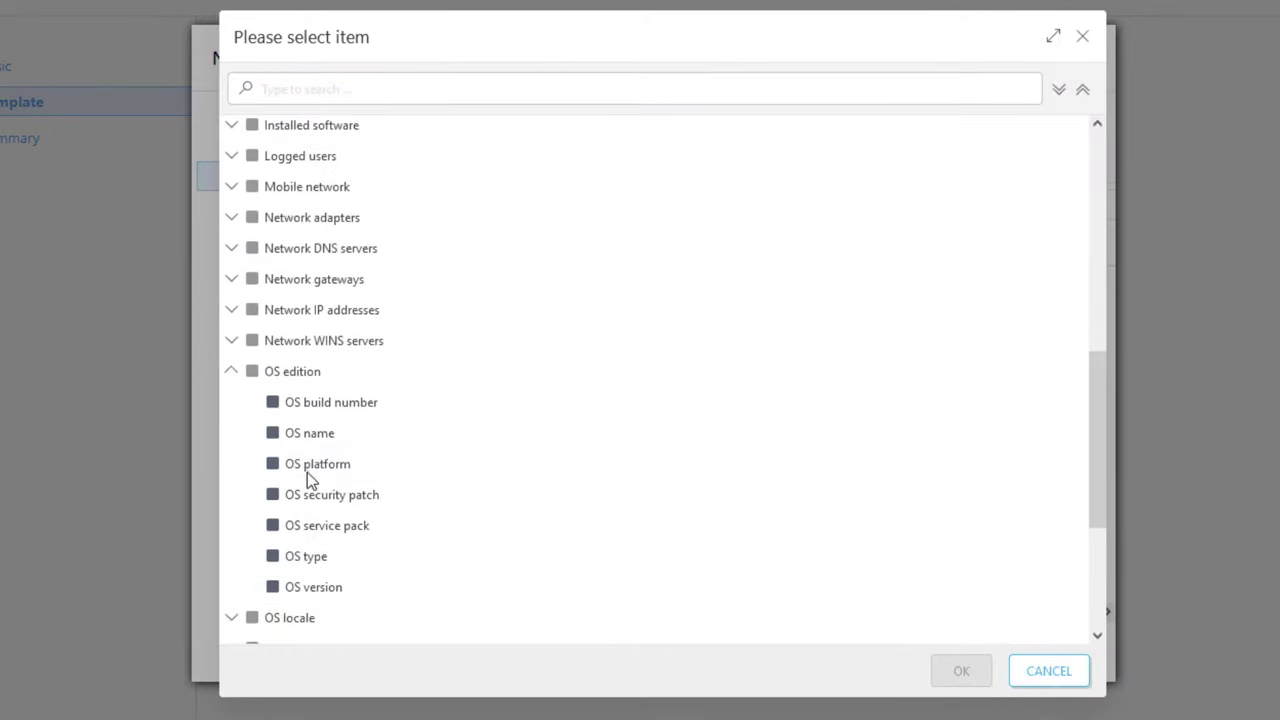
click(318, 434)
click(962, 667)
click(828, 292)
click(838, 402)
click(940, 288)
text(Server)
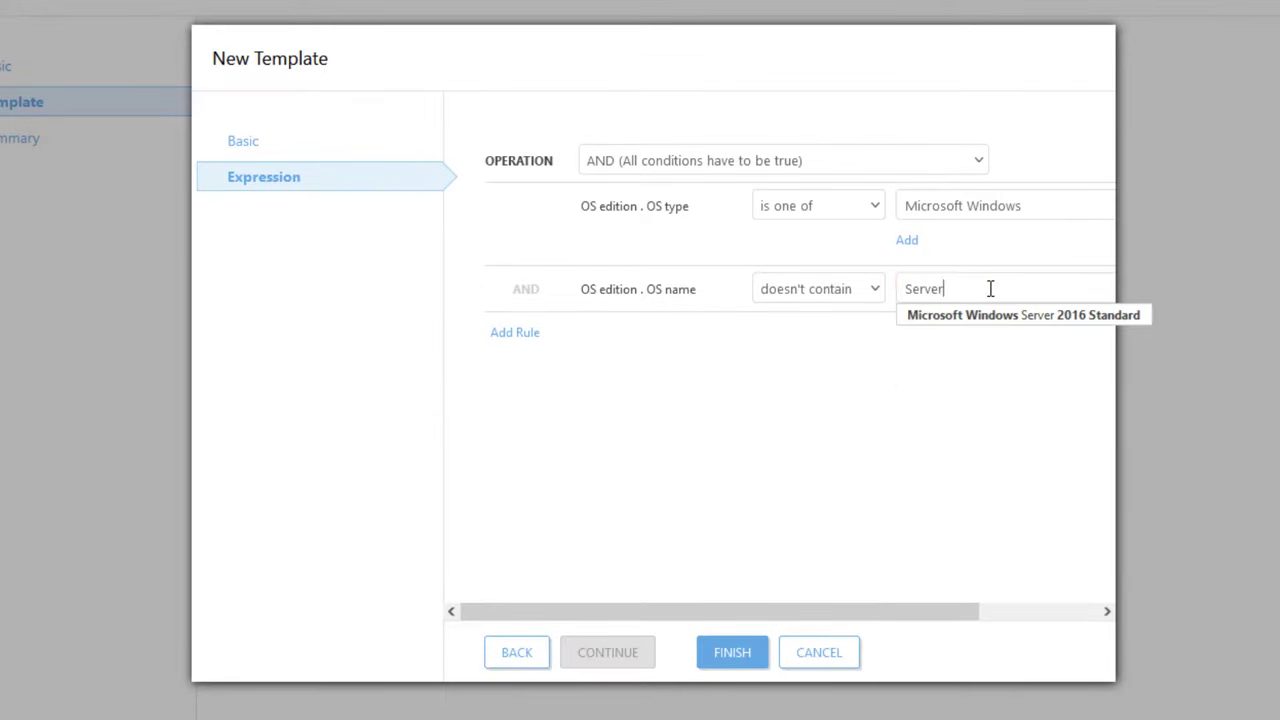
Step: Add a rule that Managed products mask is not one of the listed products
click(991, 400)
click(522, 335)
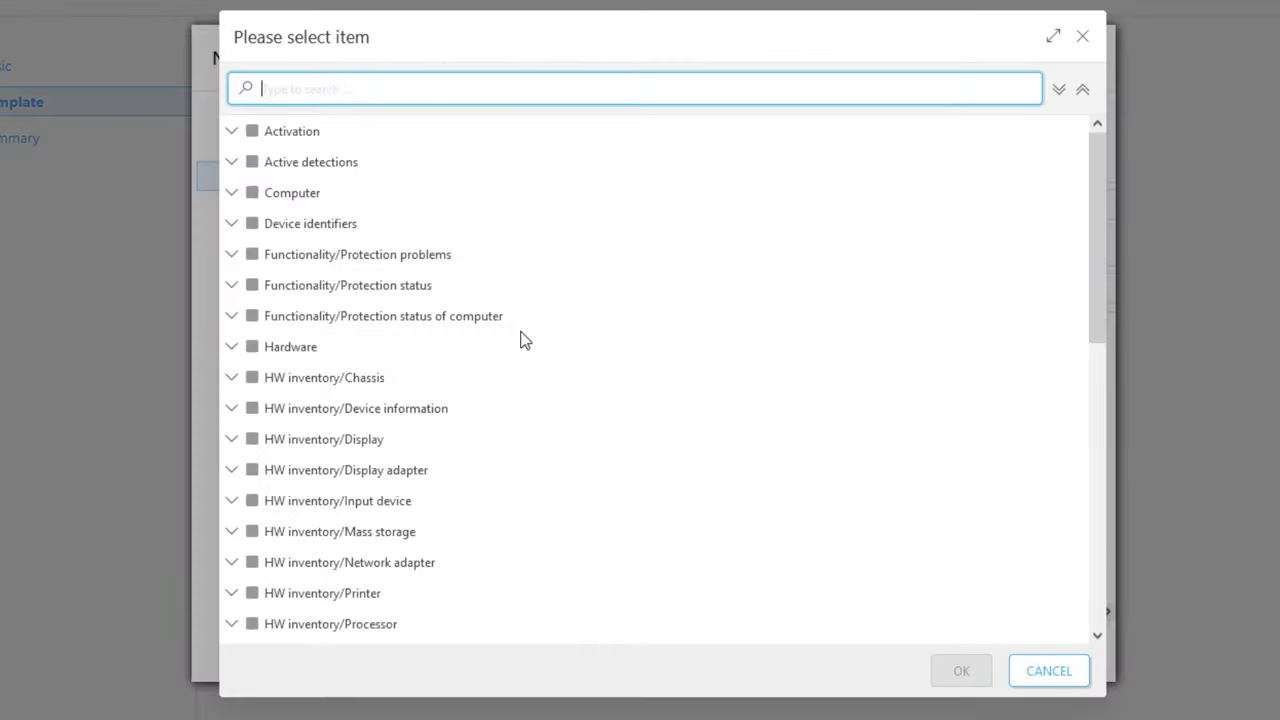
click(231, 192)
click(290, 254)
click(962, 671)
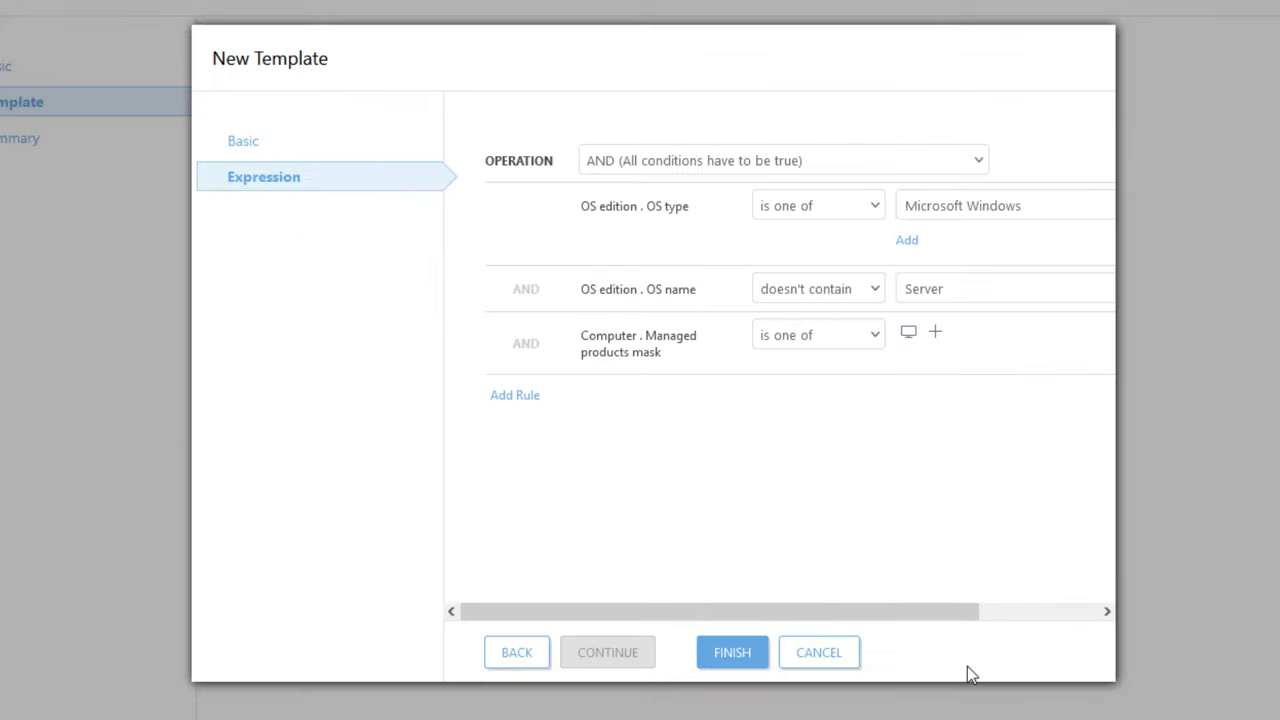
click(830, 338)
click(836, 447)
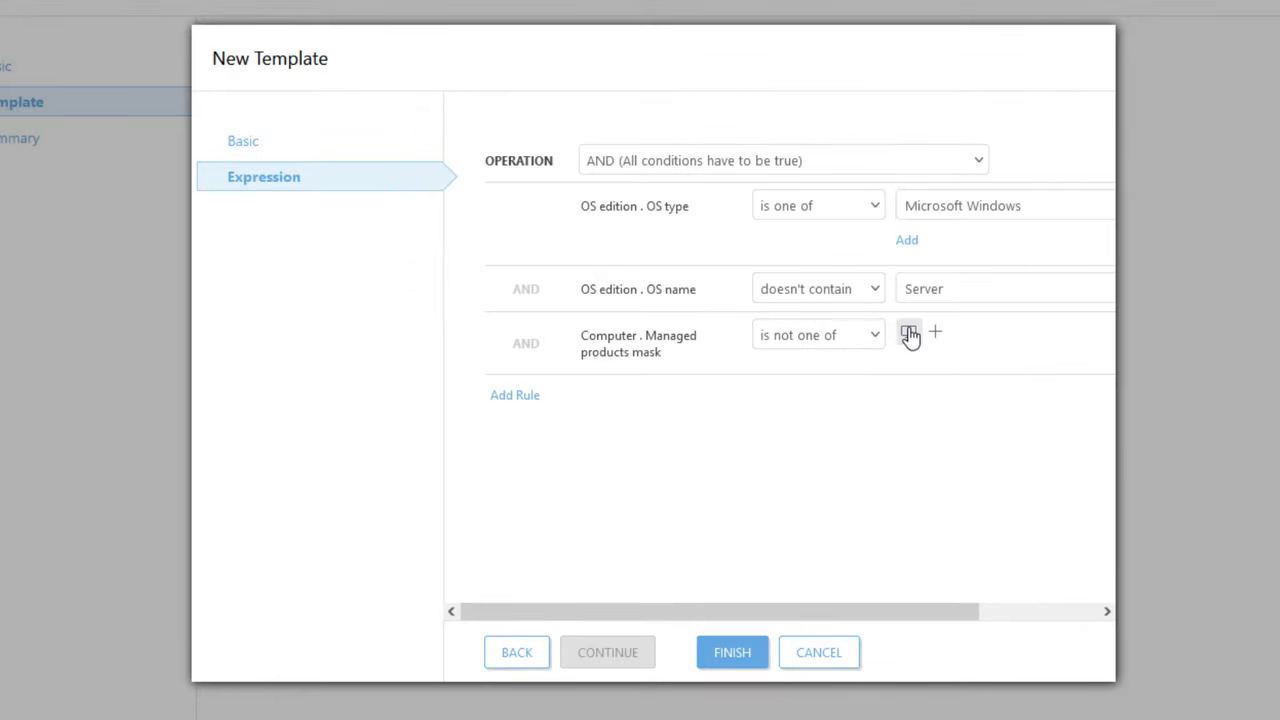
Step: Save the template, create the No ESET Endpoint dynamic group, and select it
click(671, 610)
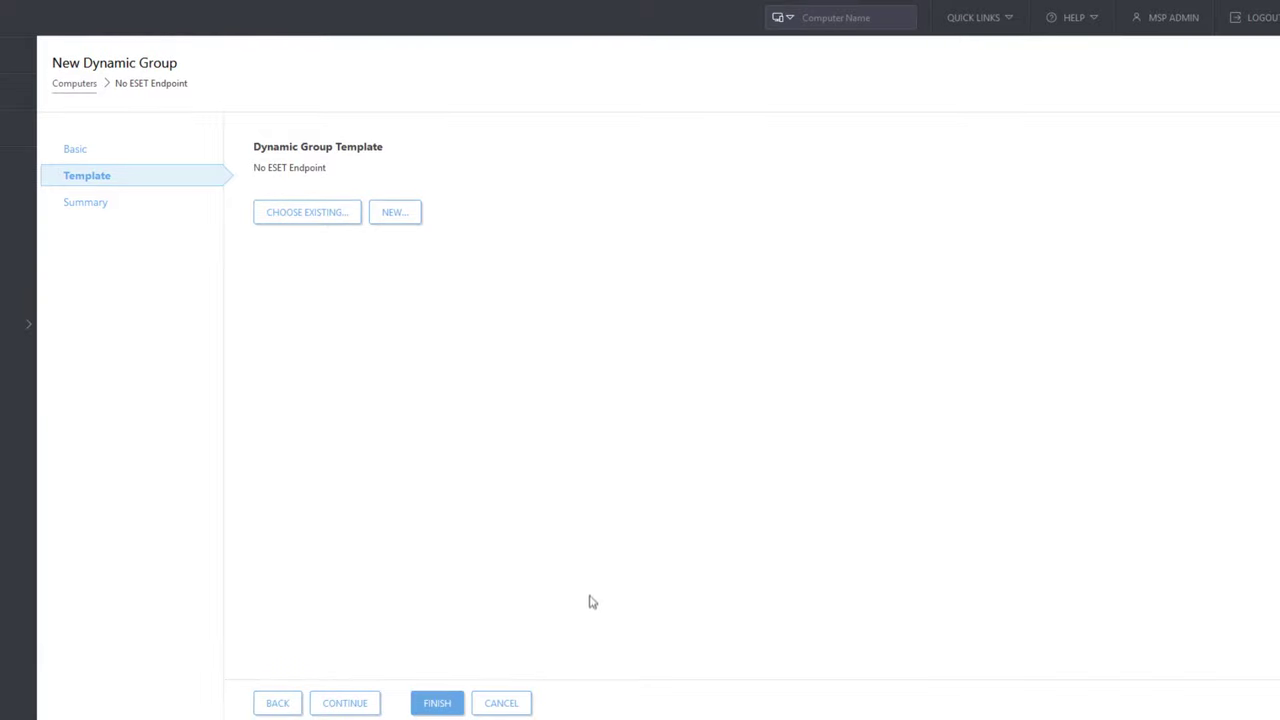
click(433, 702)
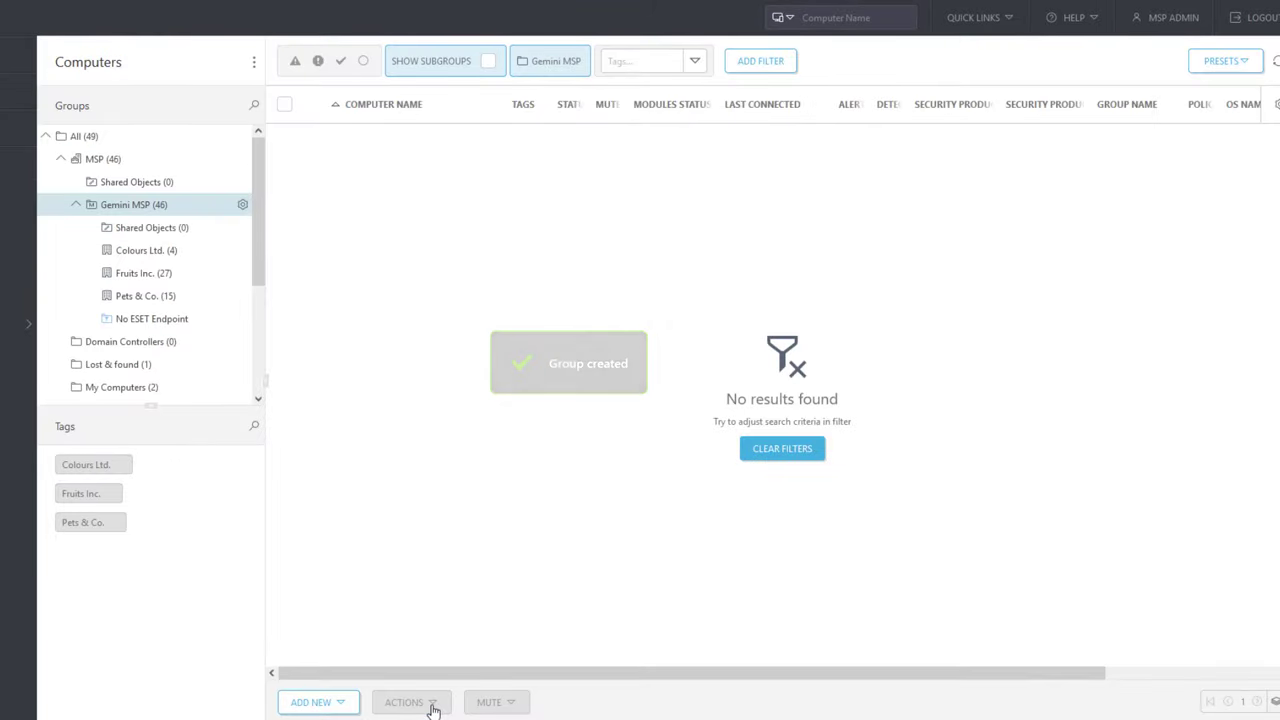
click(175, 338)
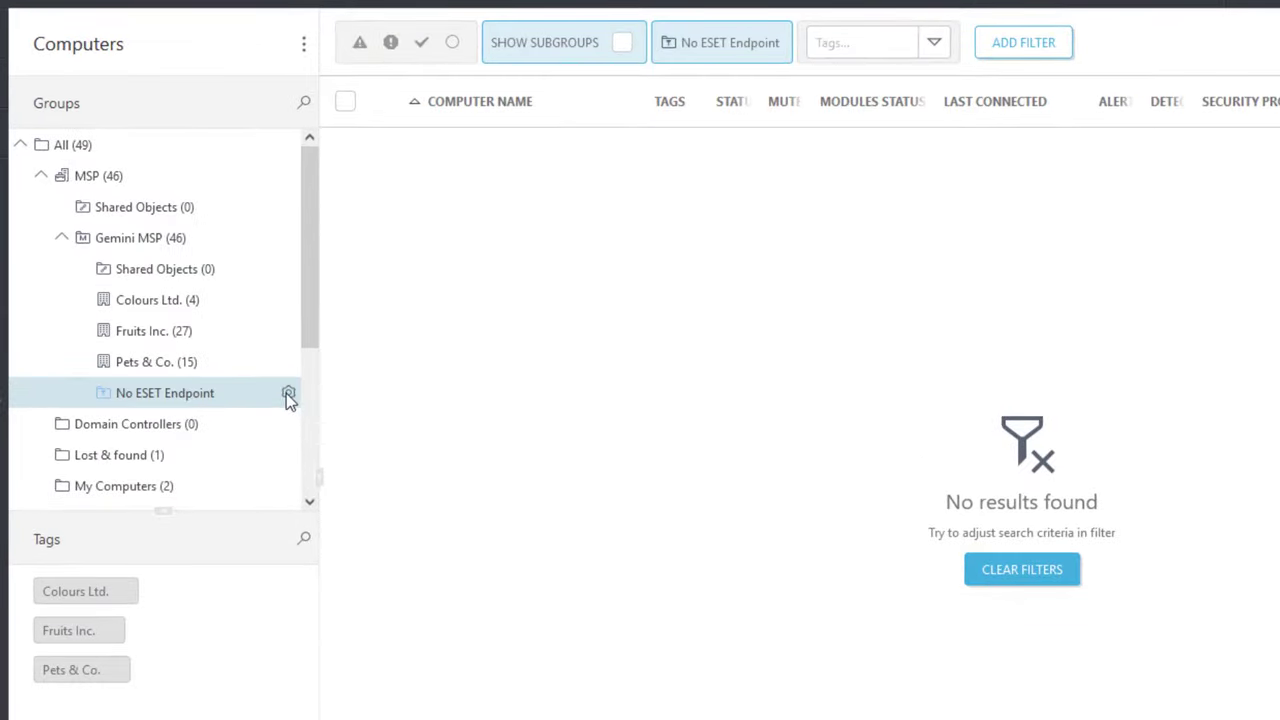
Step: Start a Software Install client task named 'EES installation' for the group
click(288, 393)
mouse_move(357, 367)
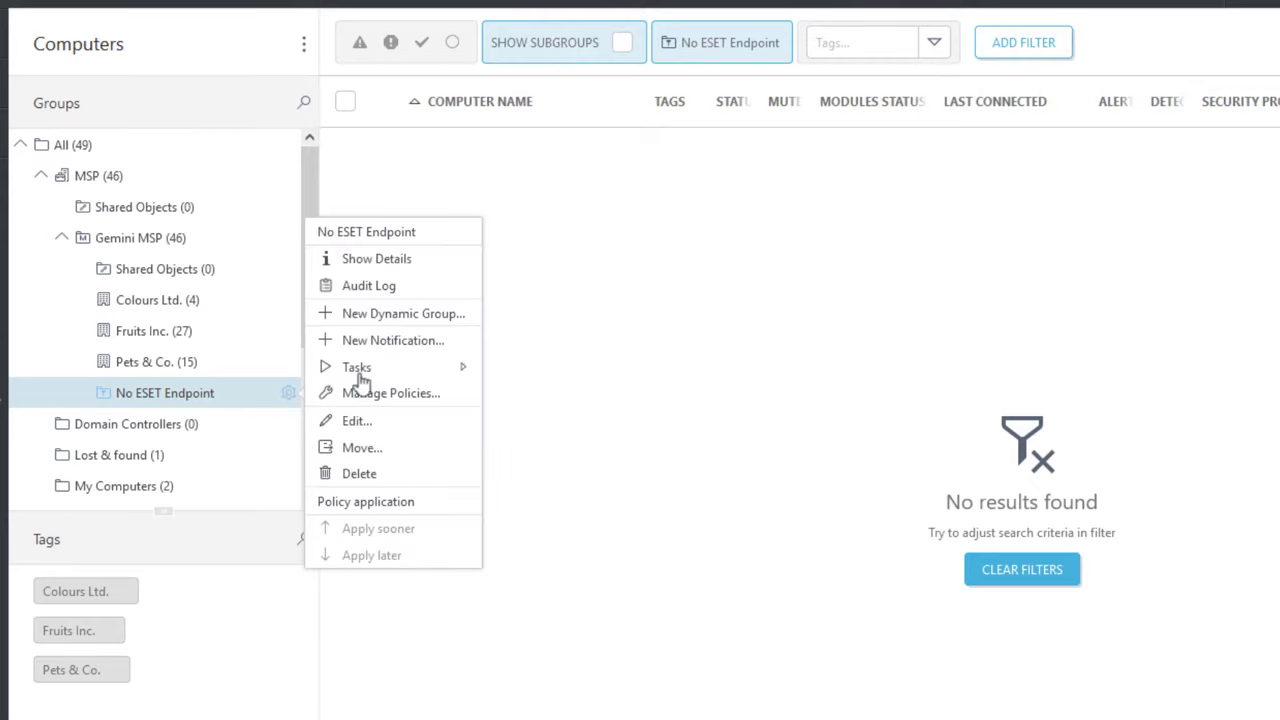
click(549, 474)
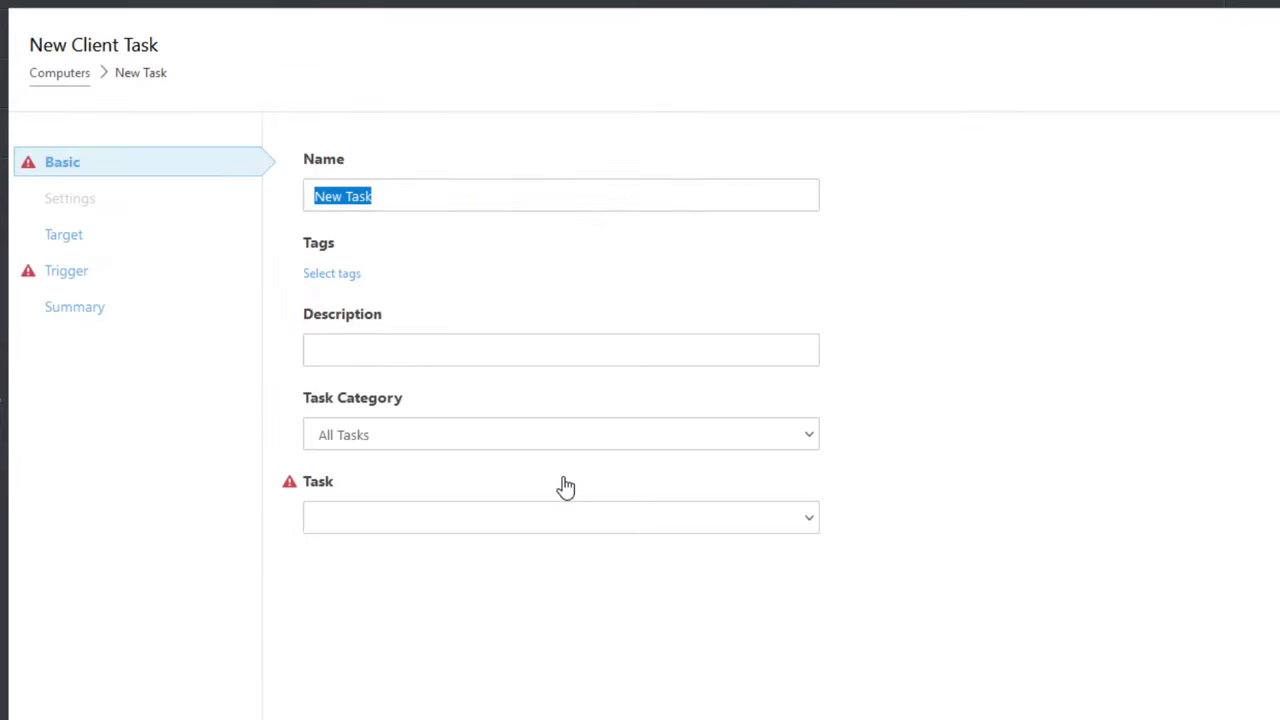
text(EES installation)
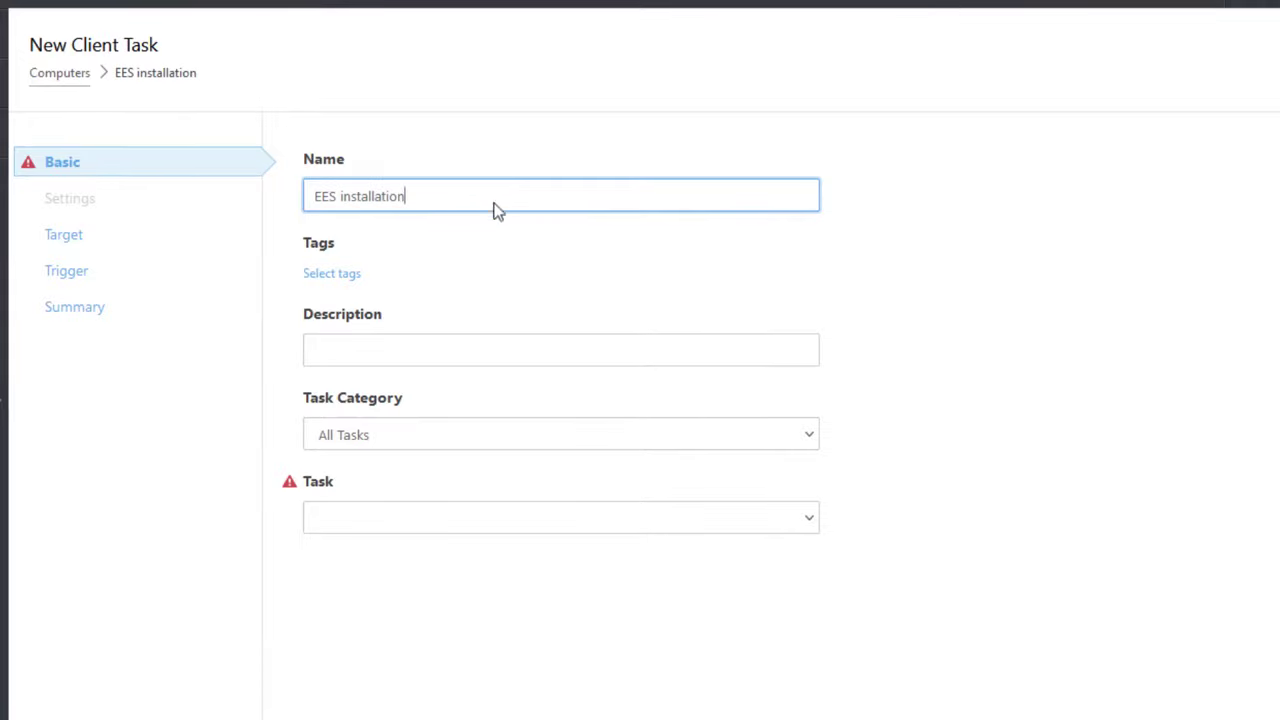
click(500, 518)
click(468, 324)
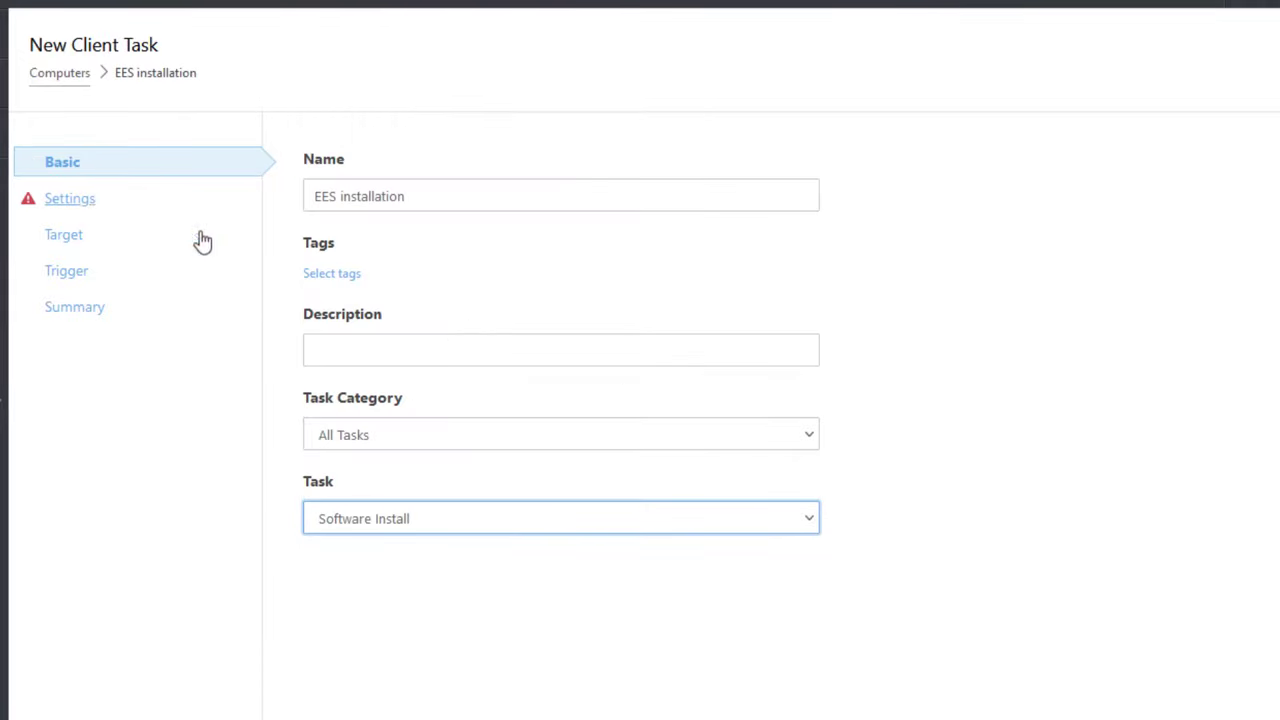
click(88, 198)
click(572, 249)
Step: Choose the ESET Endpoint Security 8.1 package via a version filter, accept the EULA, and clear the license
click(509, 80)
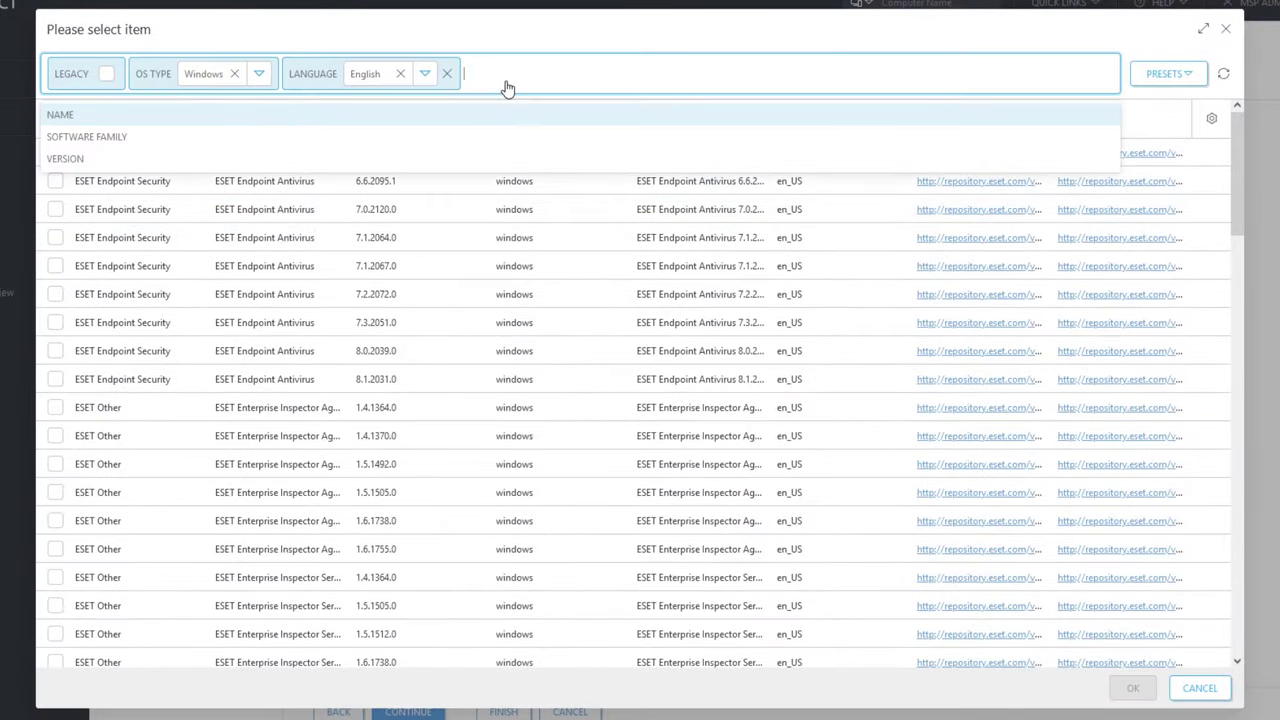
click(82, 158)
text(1)
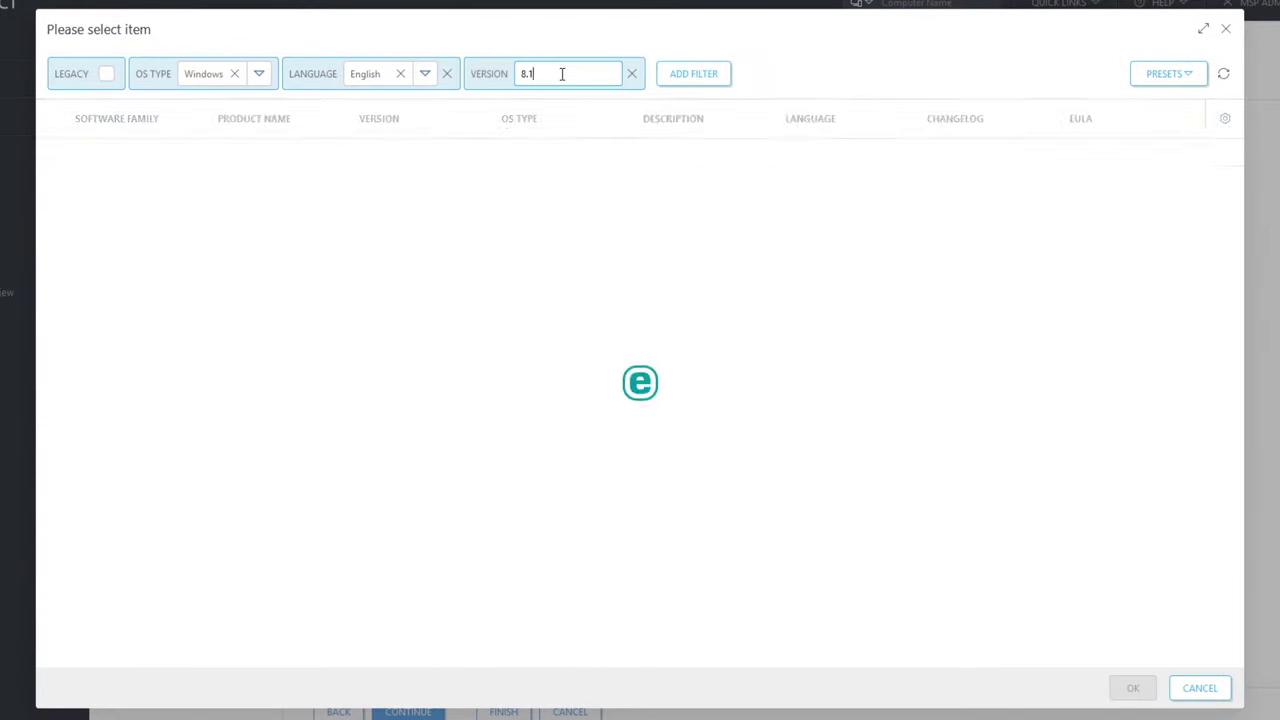
click(55, 179)
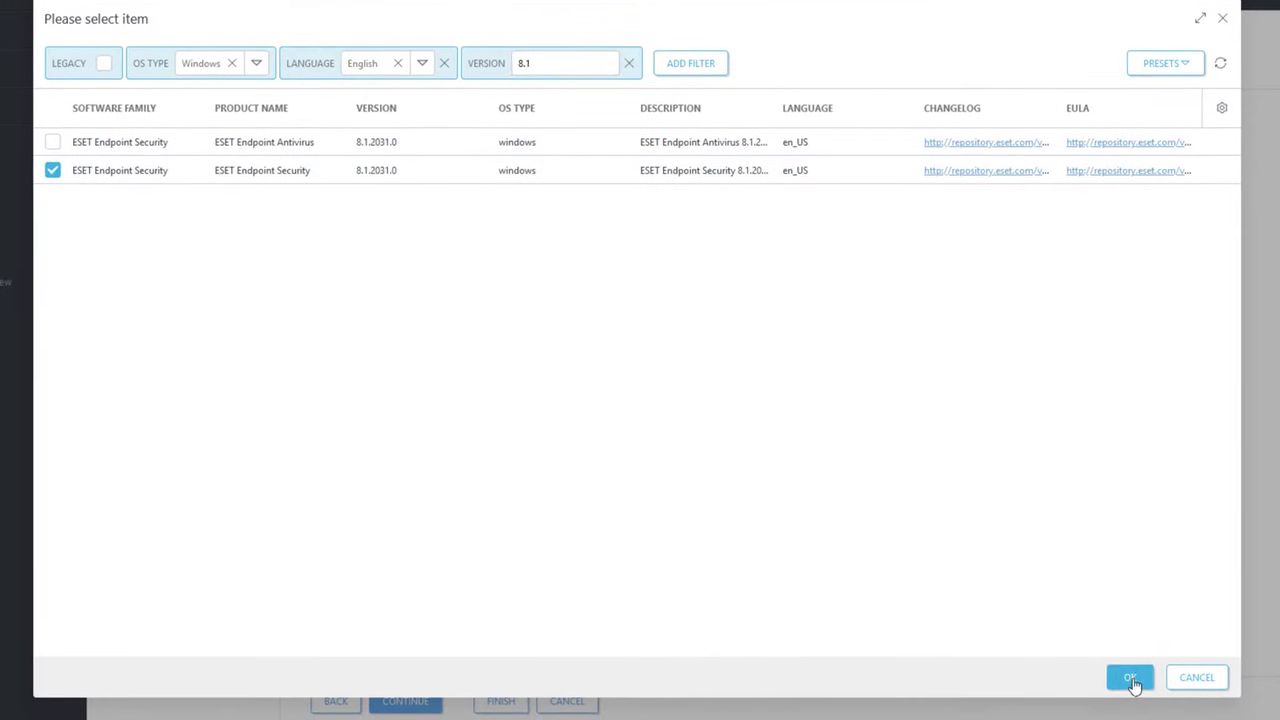
click(1132, 686)
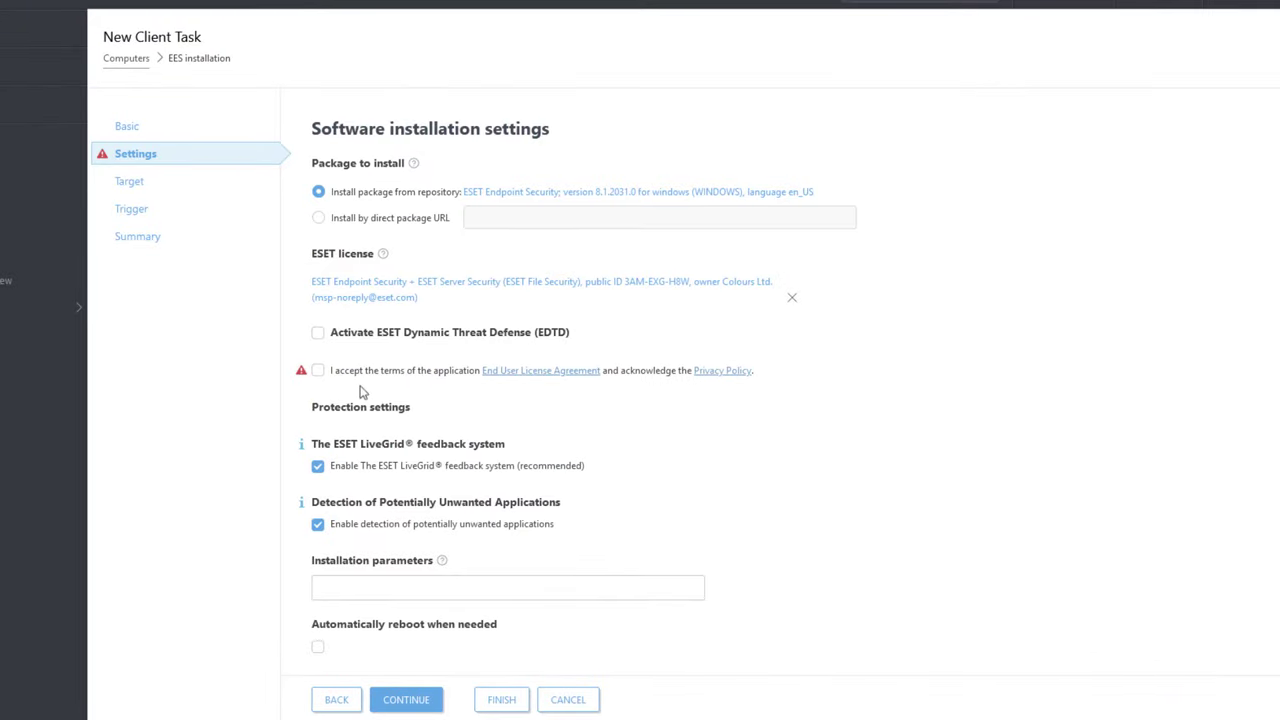
click(316, 371)
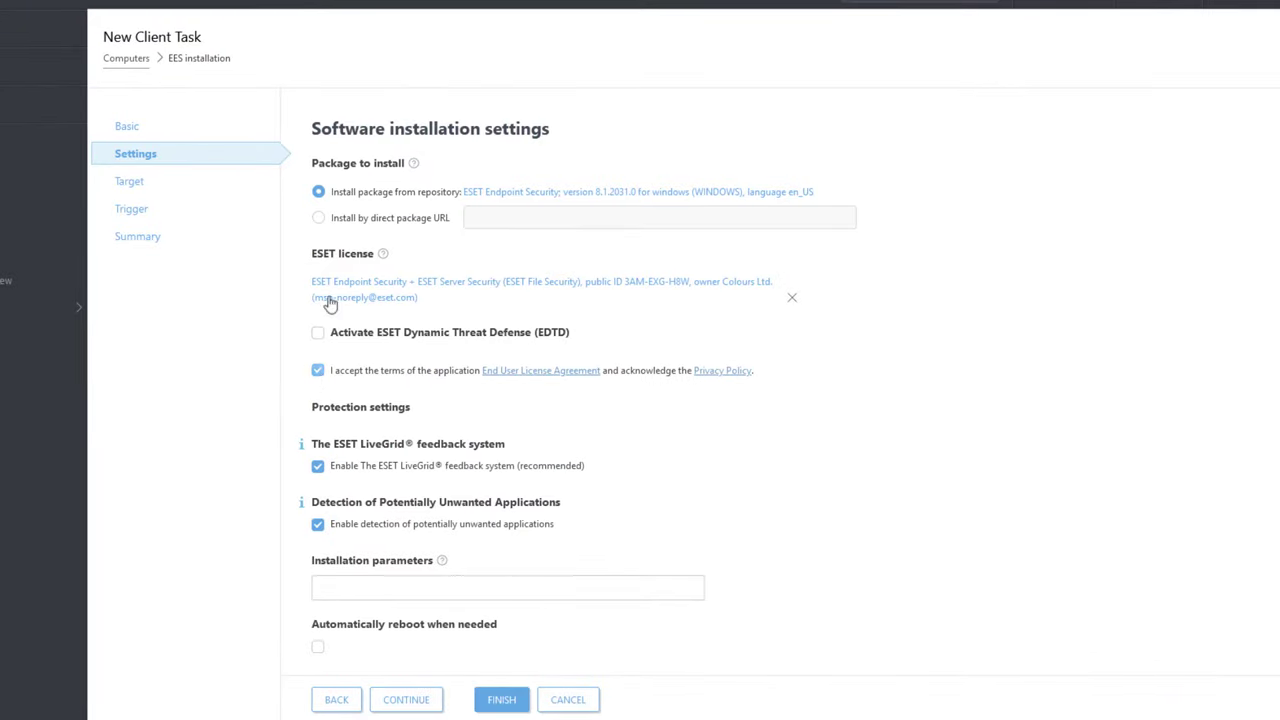
click(795, 302)
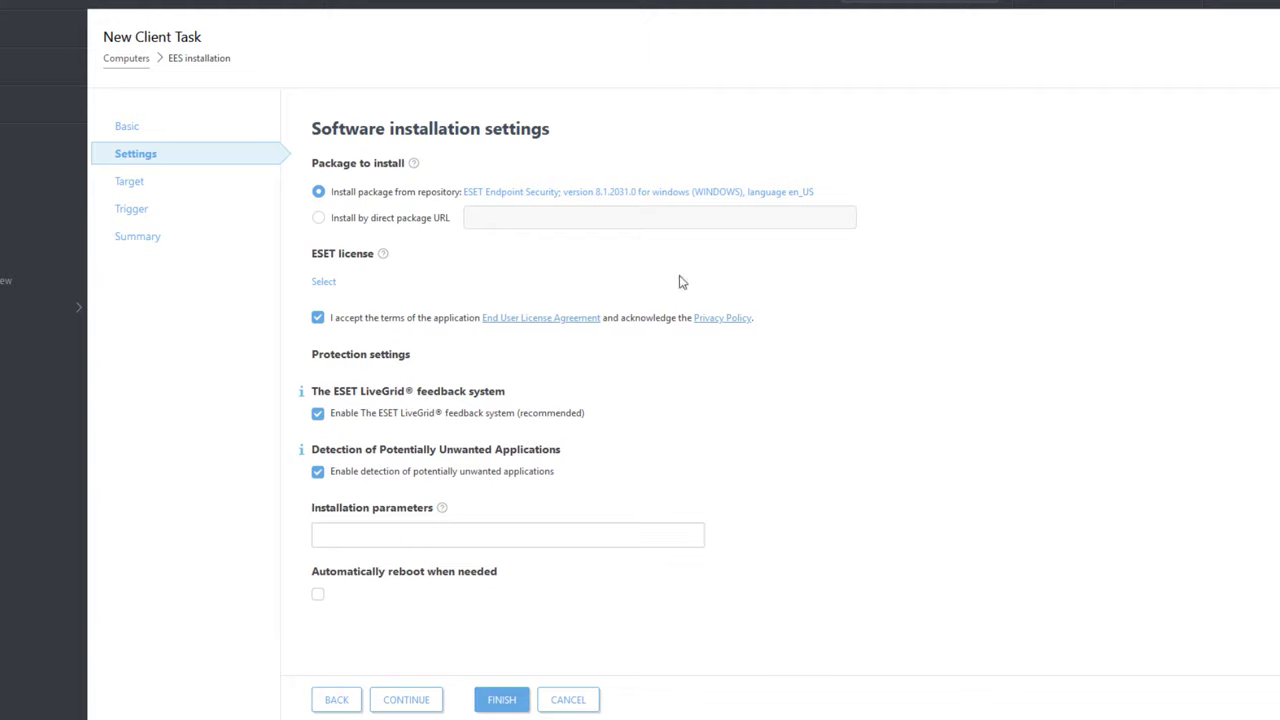
Step: Give the EES installation task a Joined Dynamic Group Trigger and save it
click(133, 184)
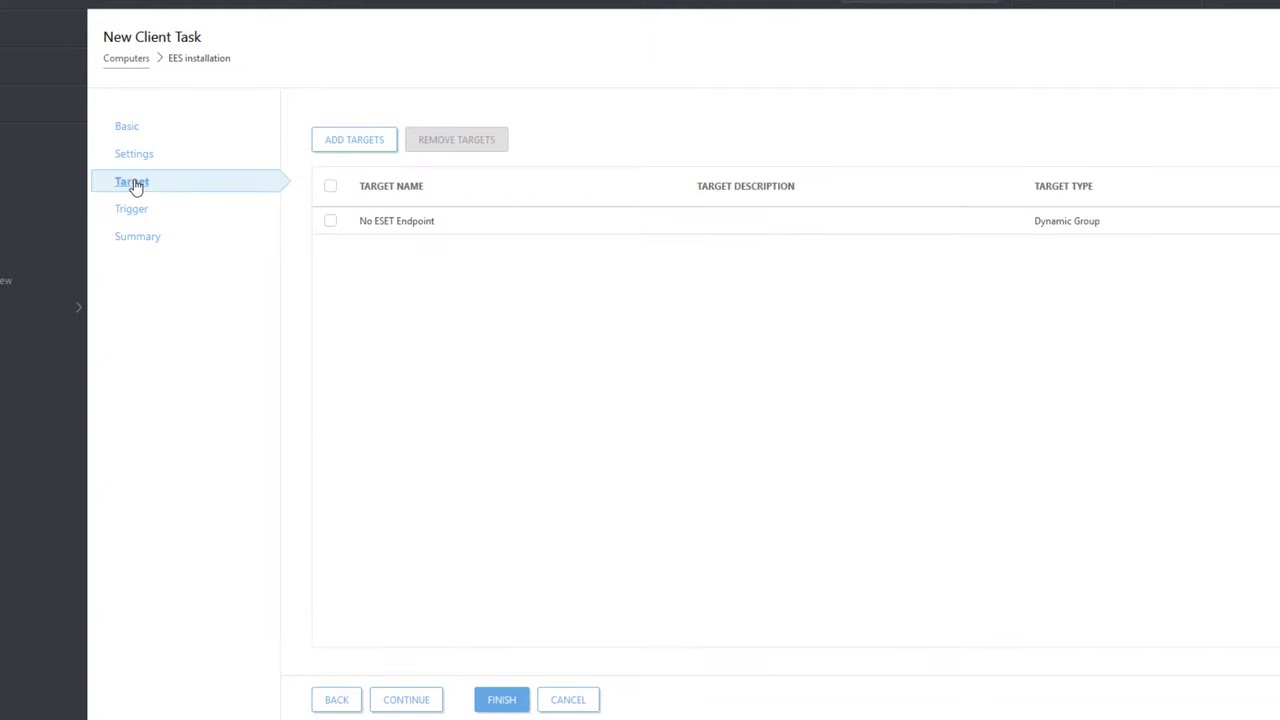
click(133, 211)
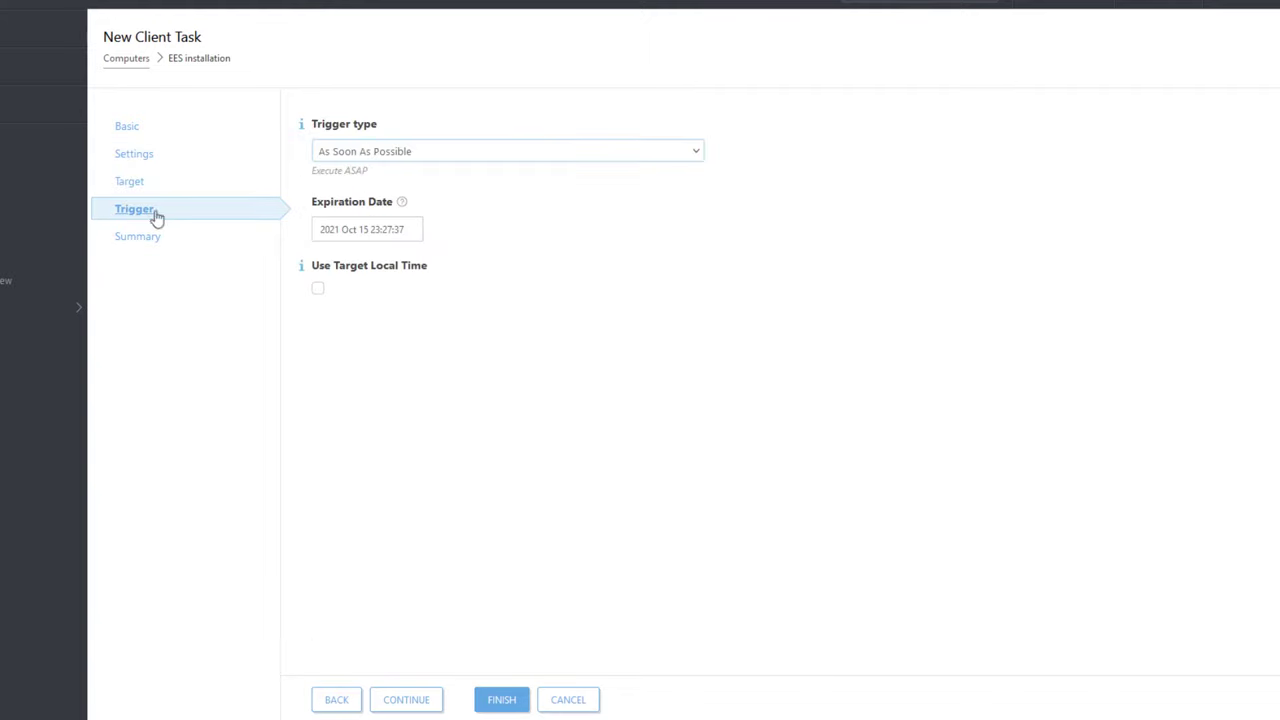
click(474, 160)
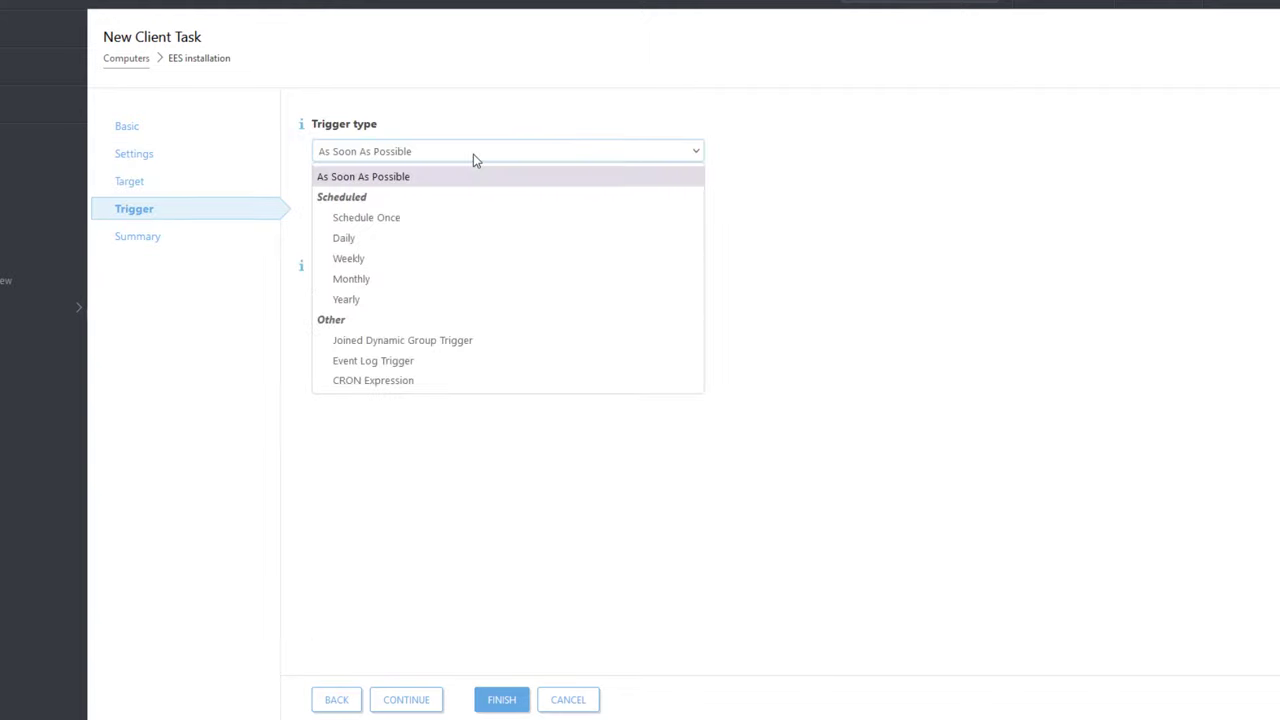
click(487, 340)
click(505, 703)
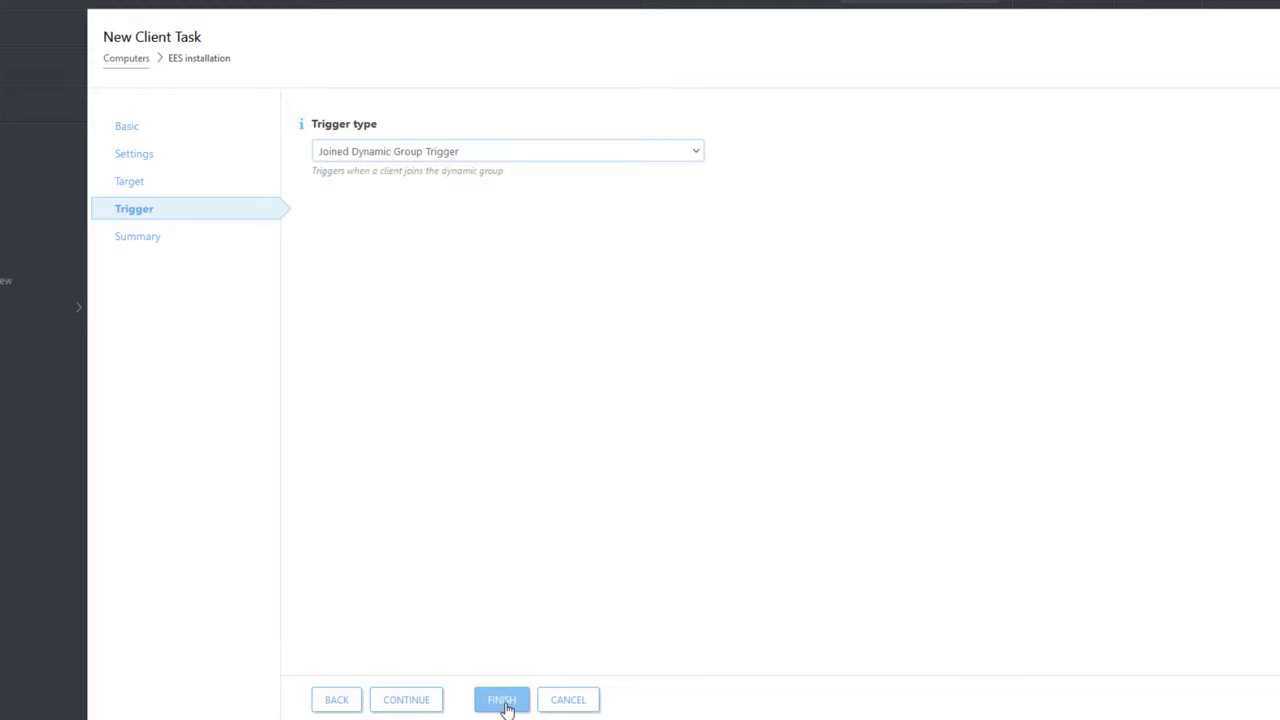
click(503, 700)
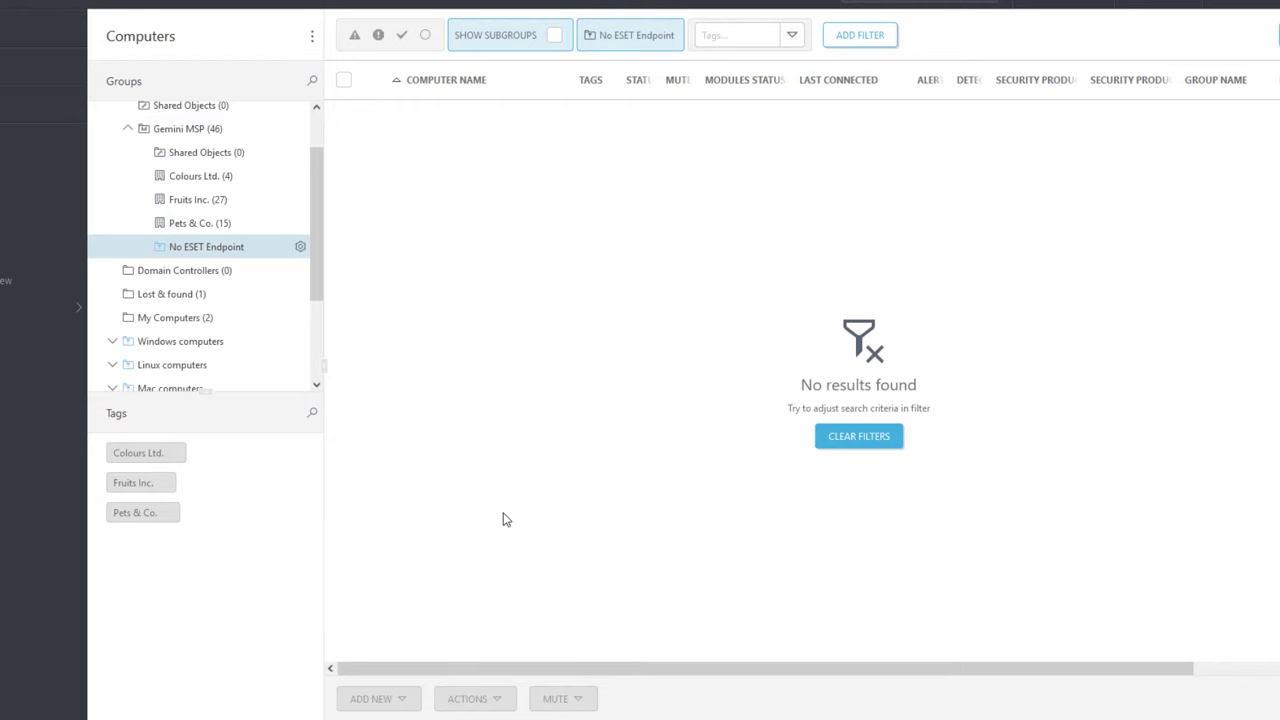
Step: Create 'Not activated security product' under Colours Ltd. using the existing template of that name
click(213, 176)
click(300, 176)
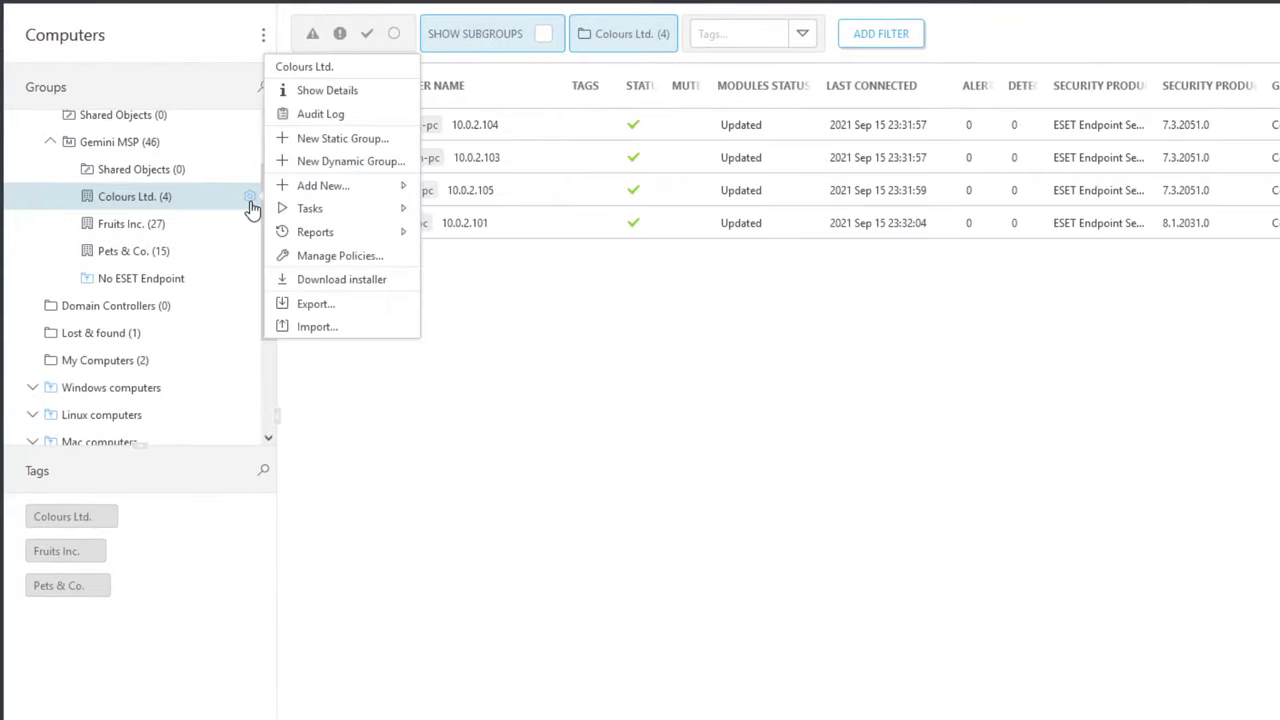
click(380, 161)
text(No)
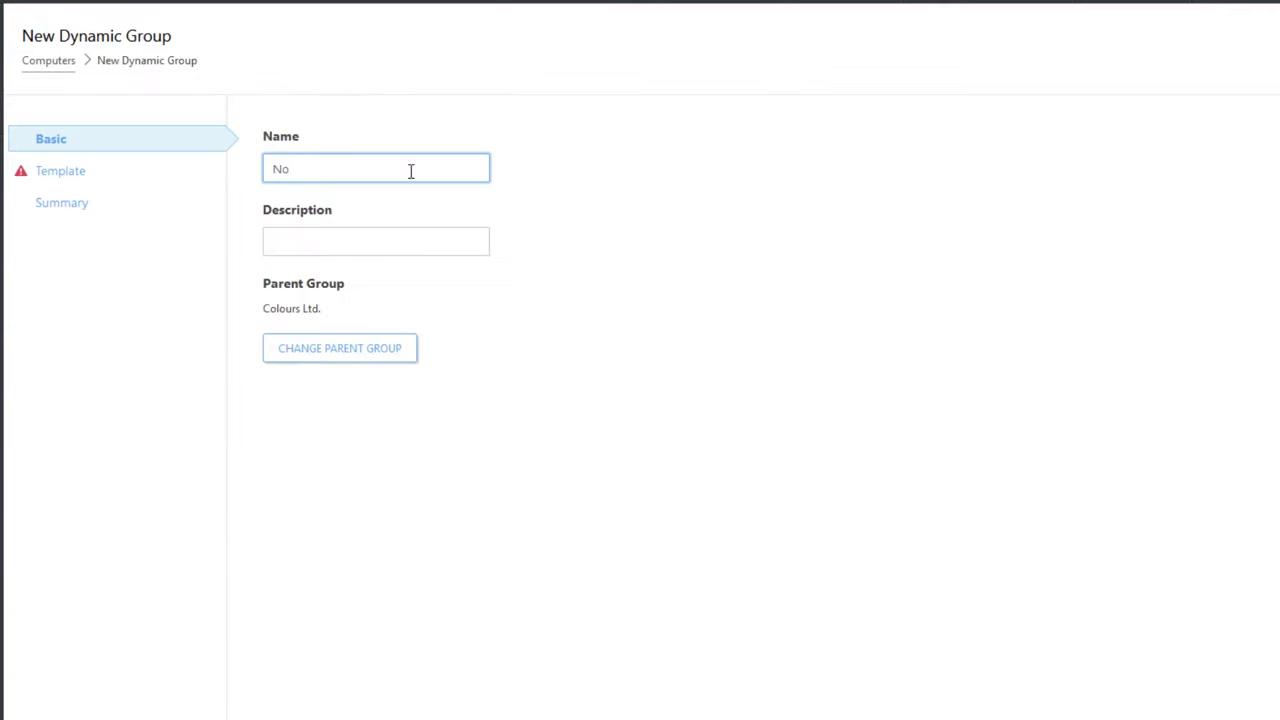
text(t activated security product)
click(60, 176)
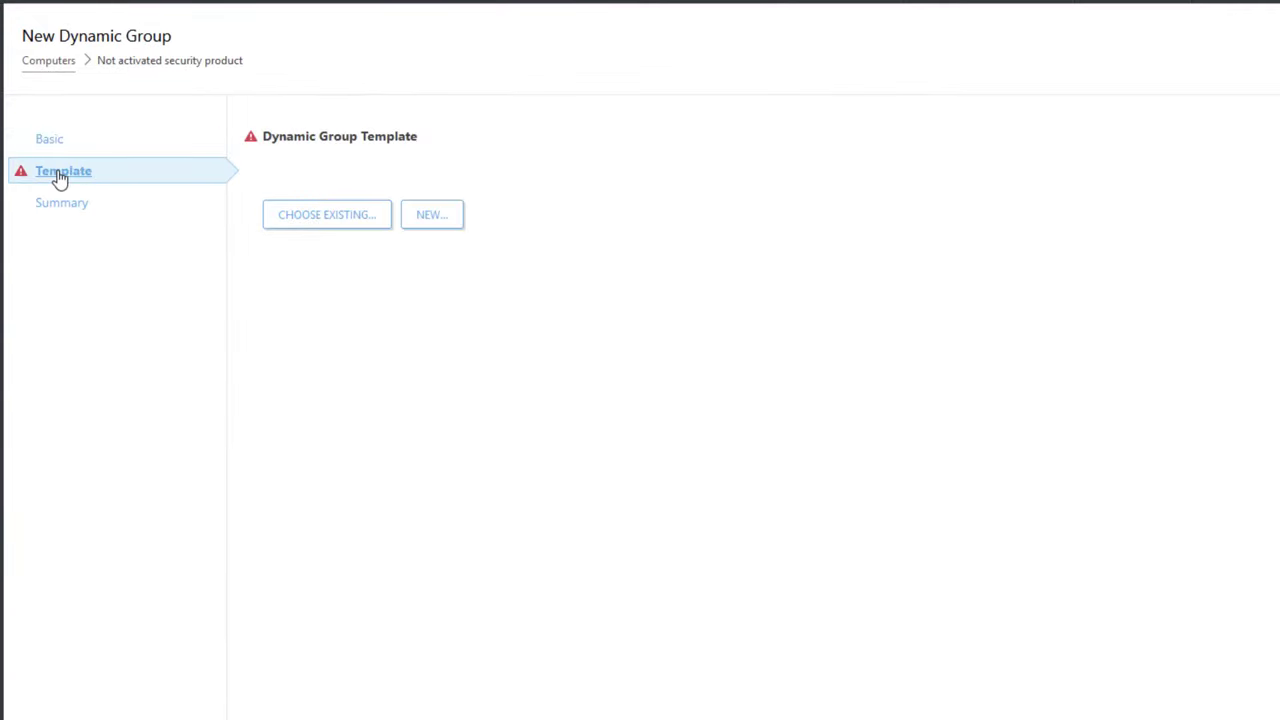
click(327, 214)
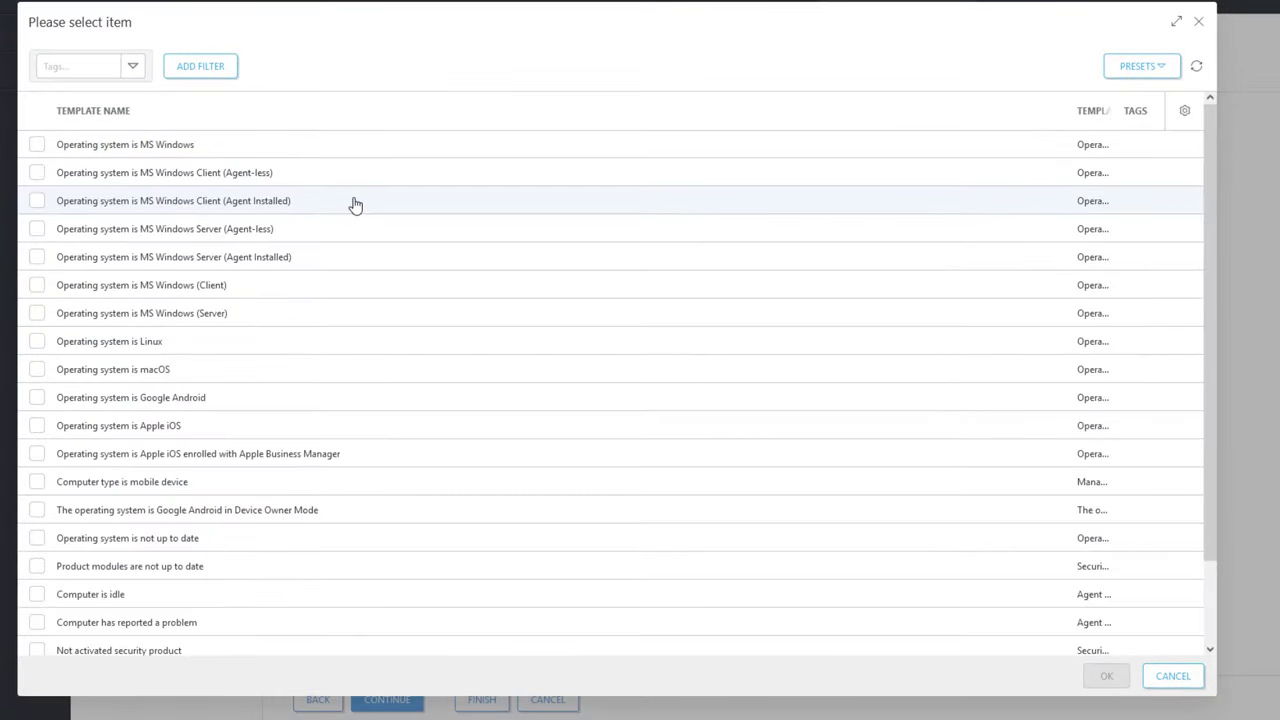
scroll(355, 205, down, 2)
click(36, 557)
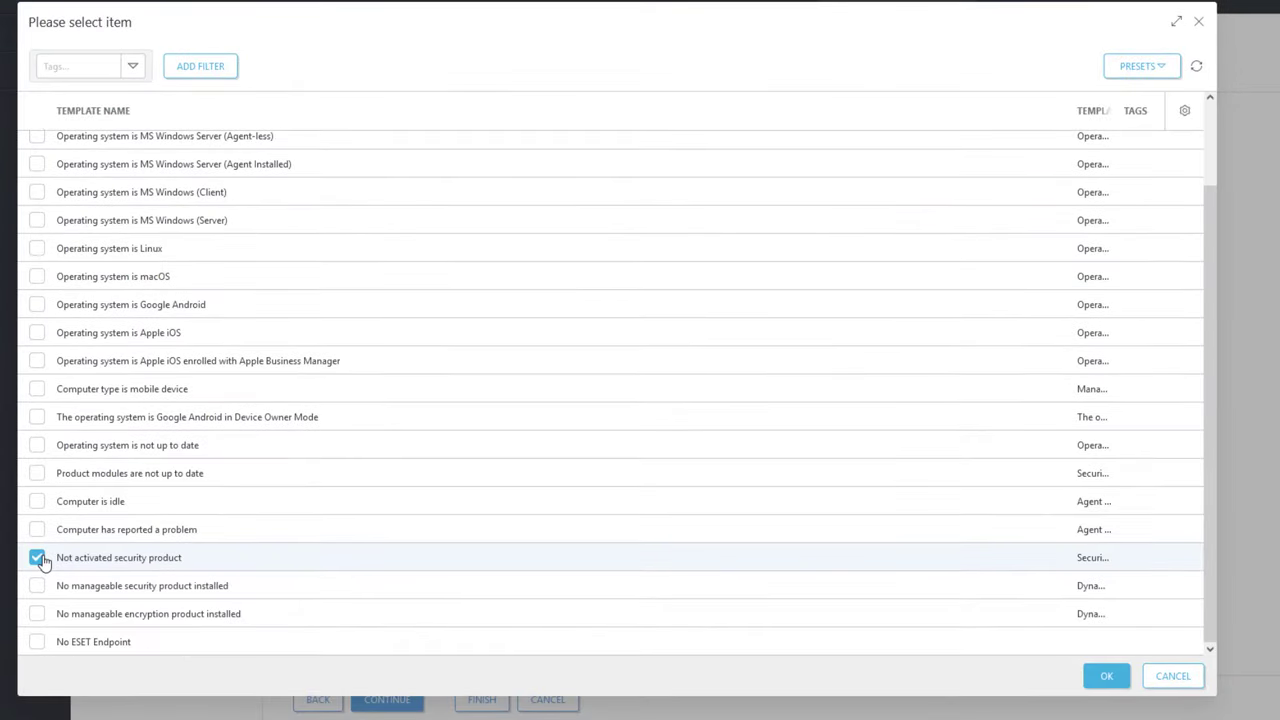
click(1108, 676)
click(490, 704)
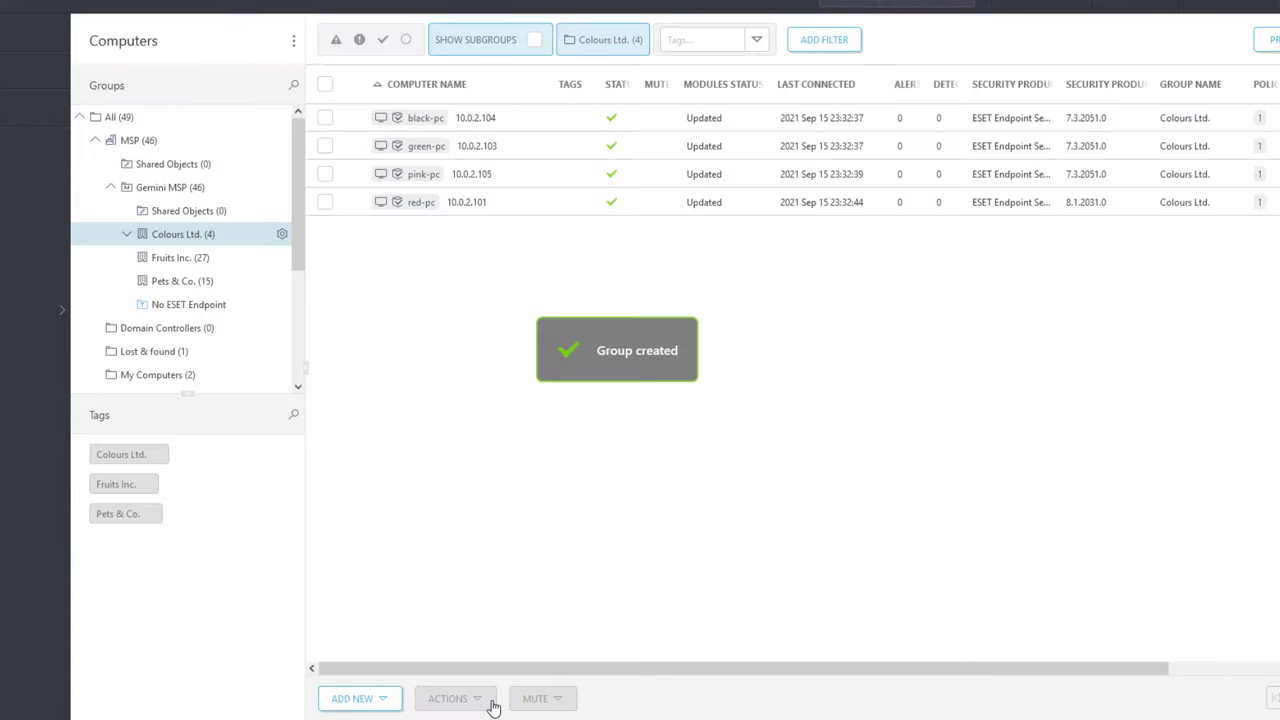
click(126, 234)
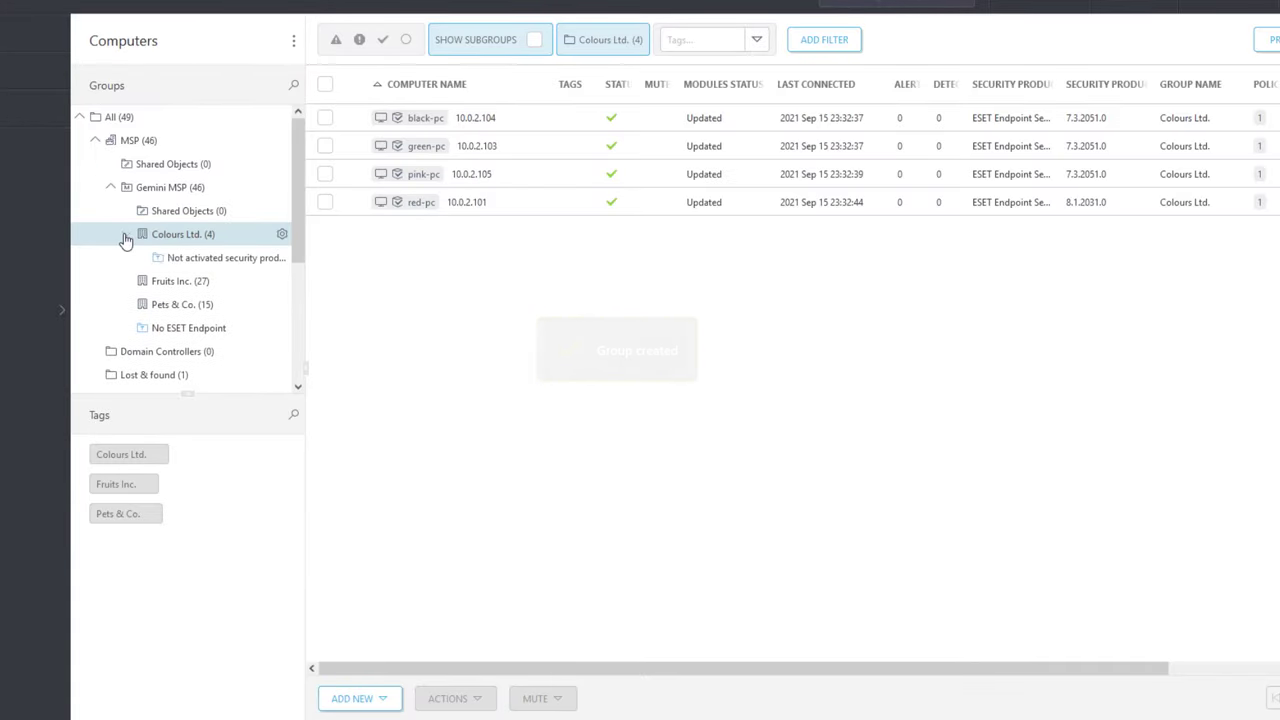
Step: Create an 'EES activation' Product Activation task using the Colours Ltd. ESET Endpoint Security license
click(193, 258)
click(282, 258)
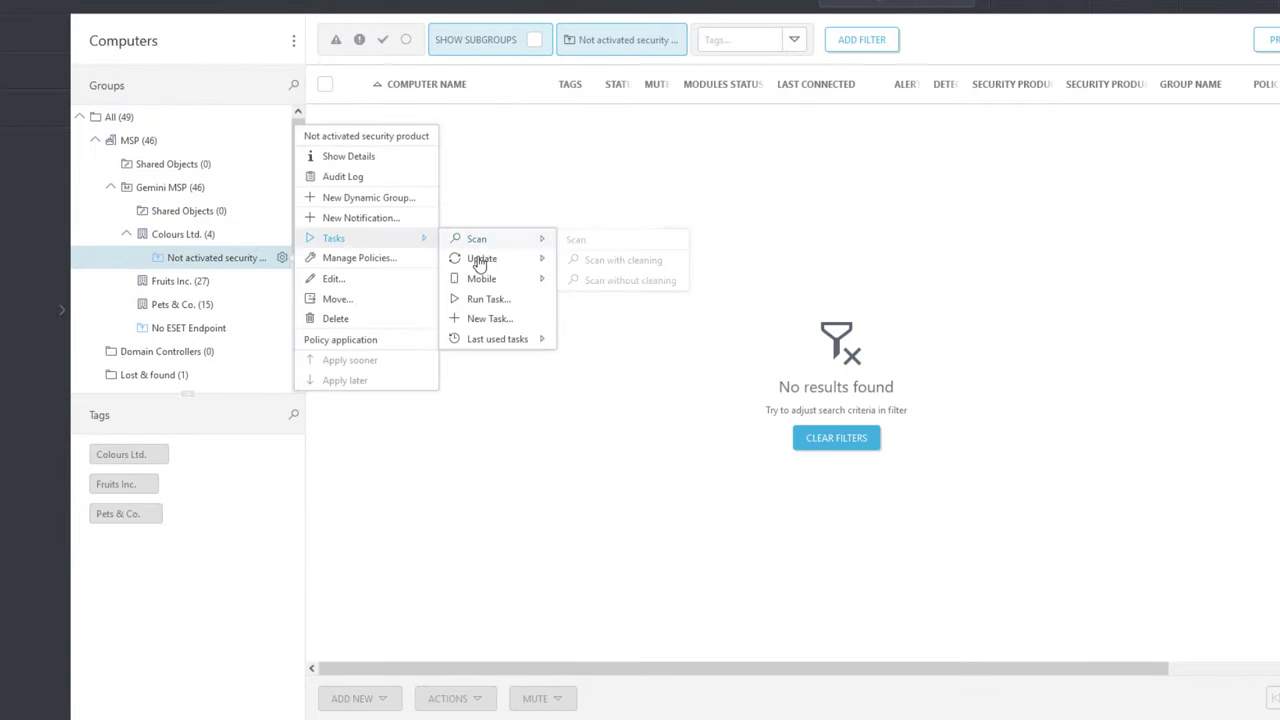
click(527, 318)
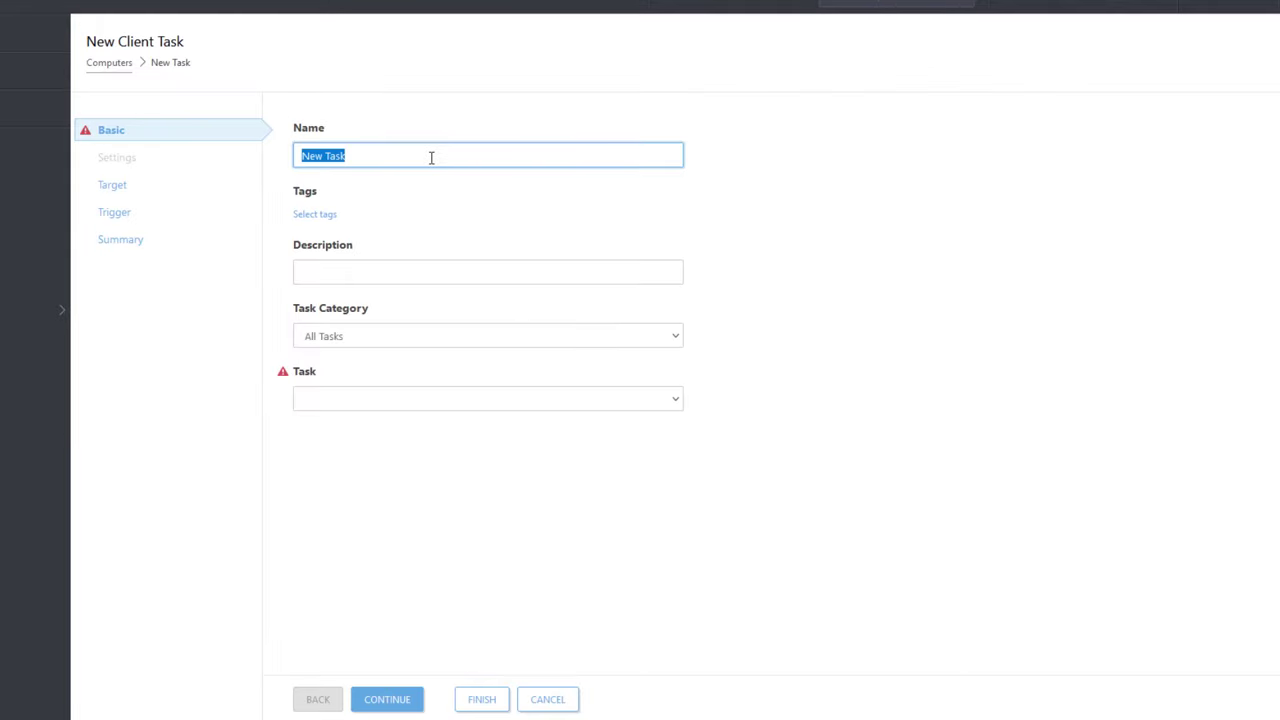
text(EES activation)
click(438, 398)
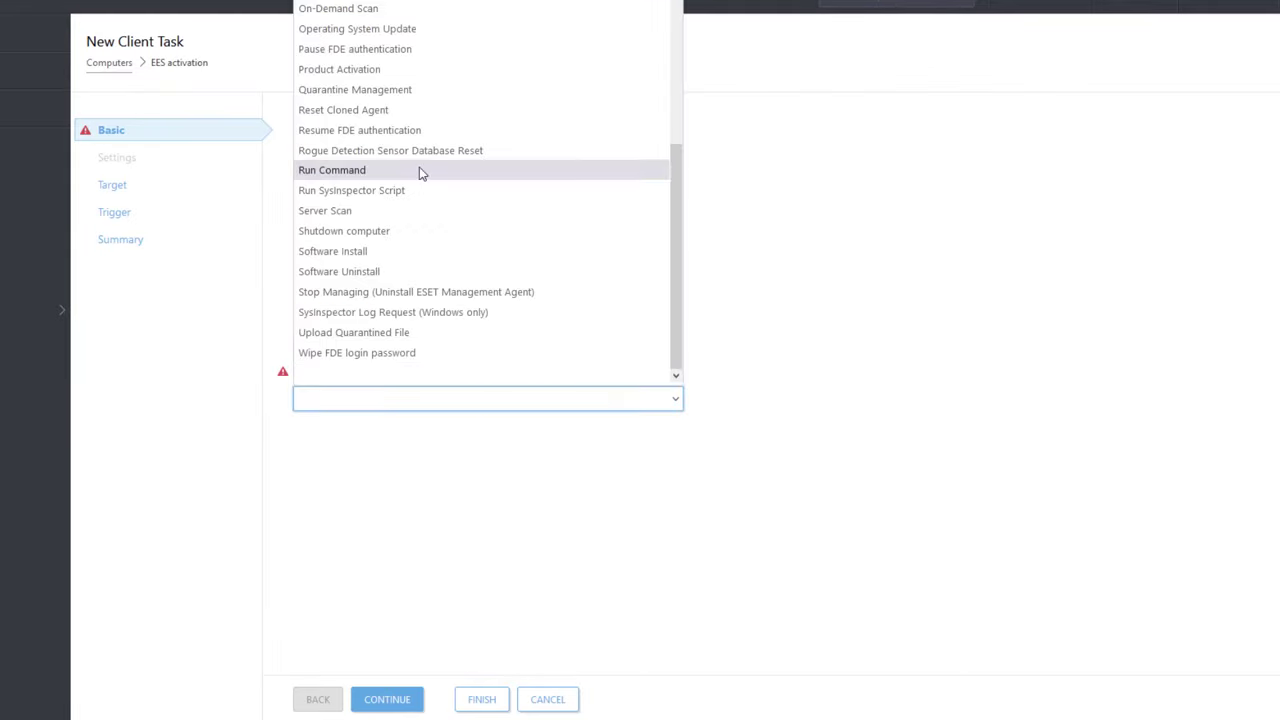
click(413, 72)
click(130, 162)
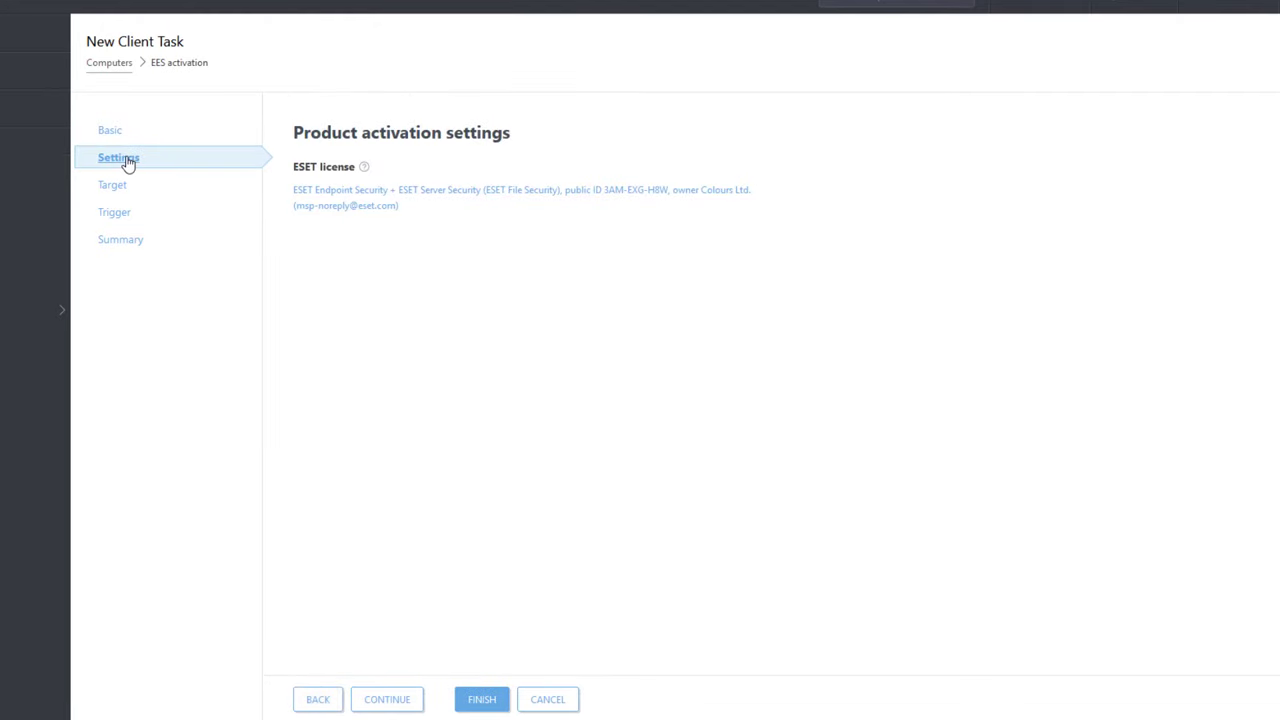
click(356, 201)
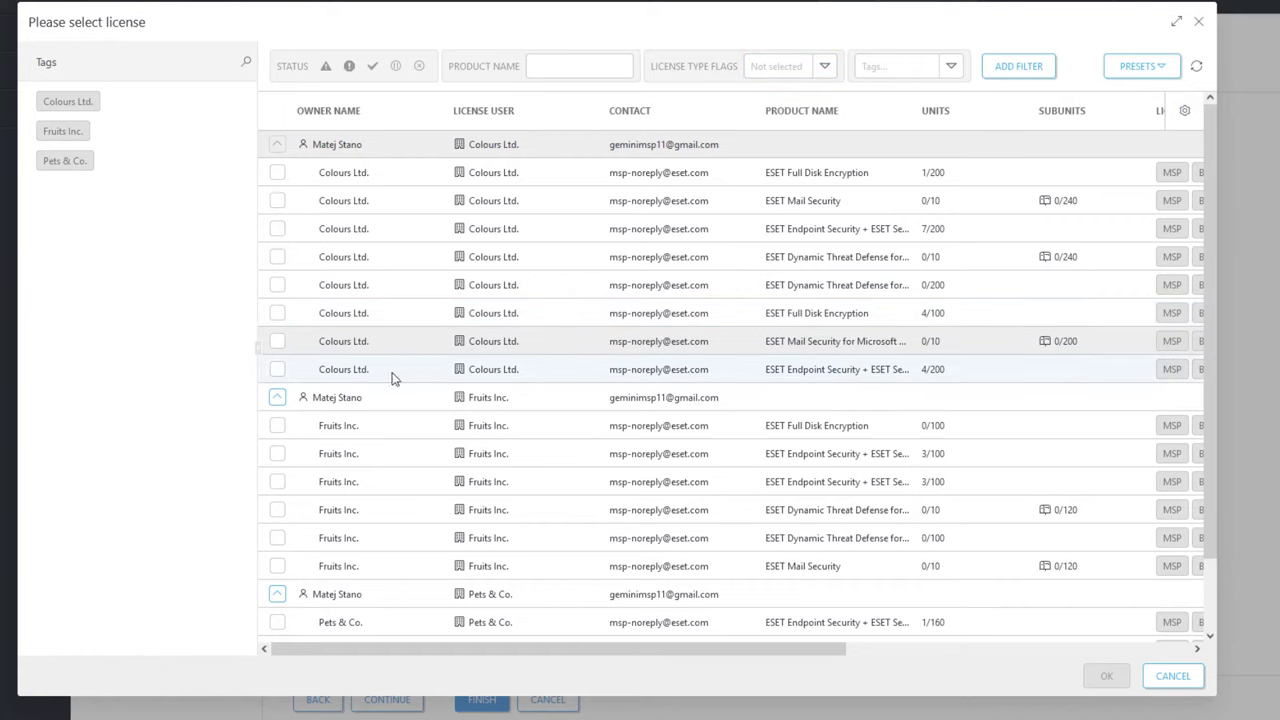
click(278, 370)
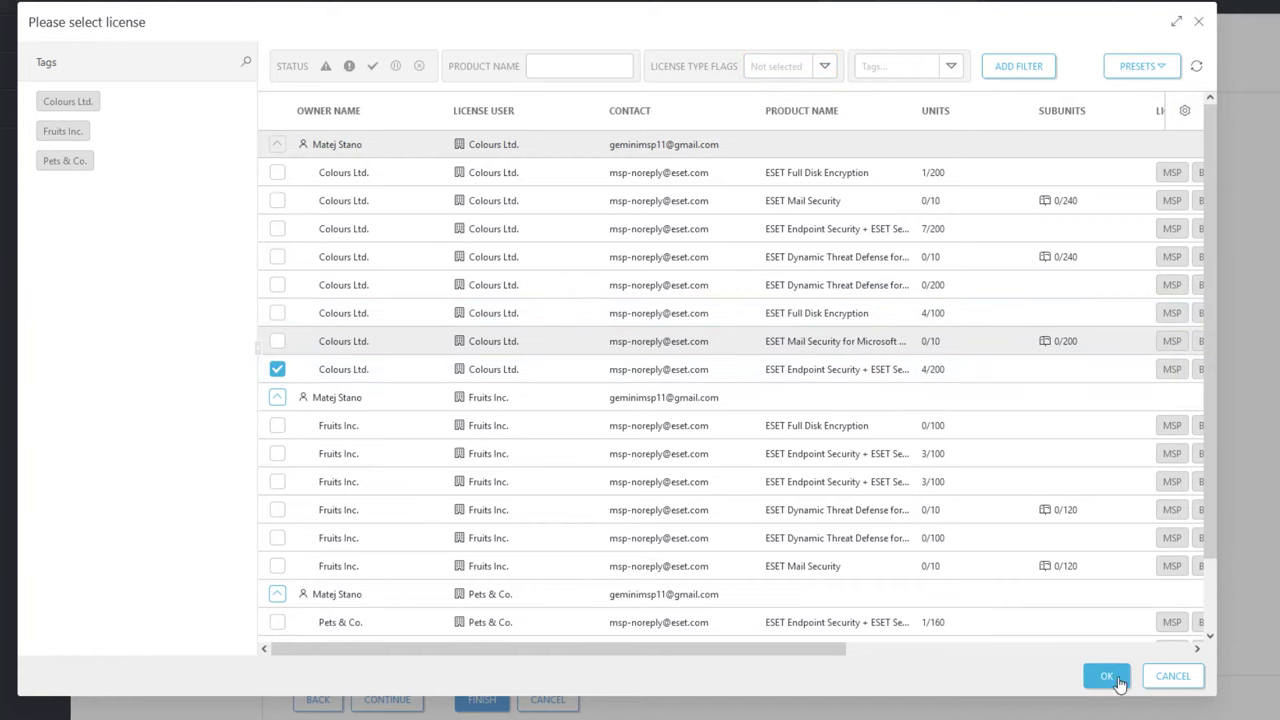
click(1119, 683)
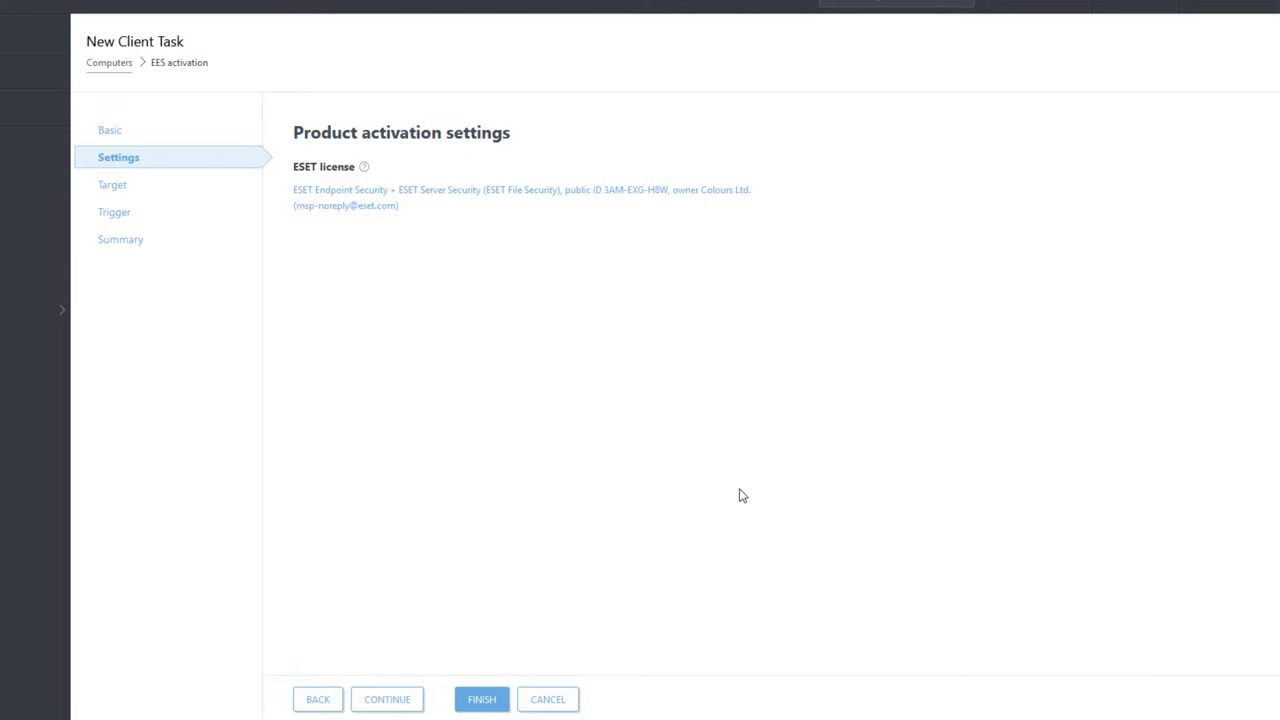
Step: Set the activation task's trigger to Joined Dynamic Group Trigger and finish it
click(108, 188)
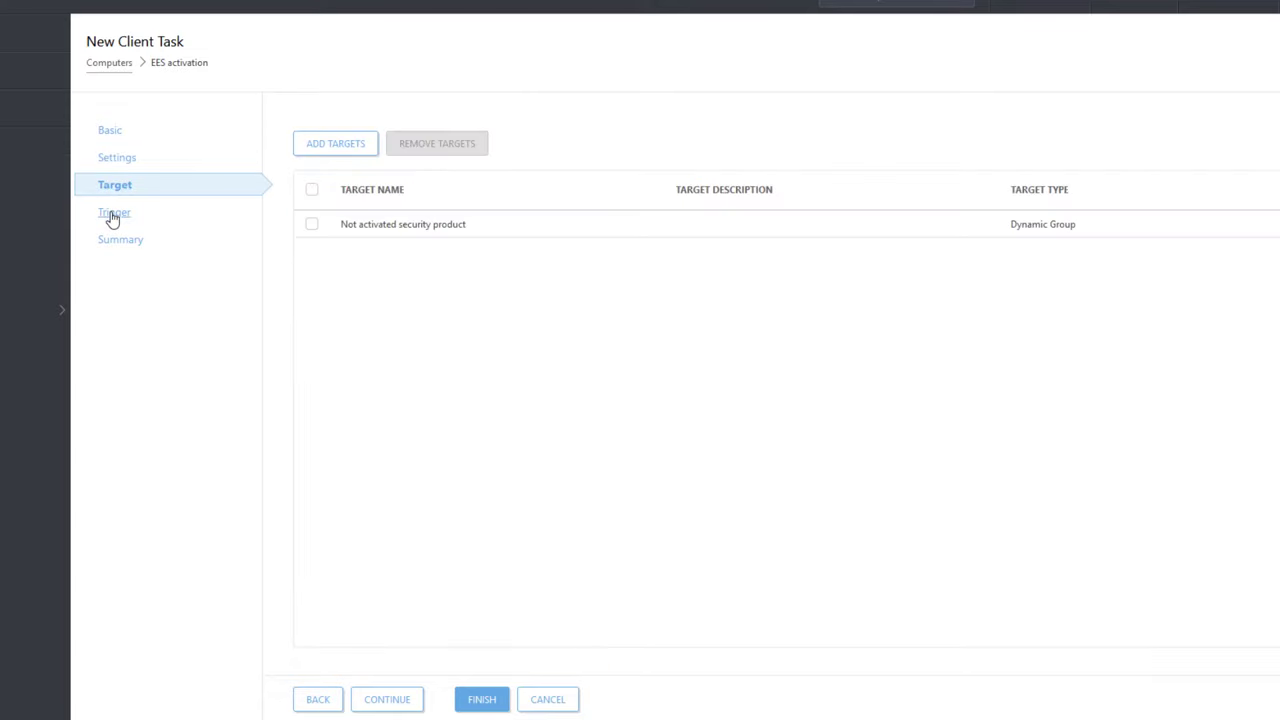
click(113, 217)
click(414, 155)
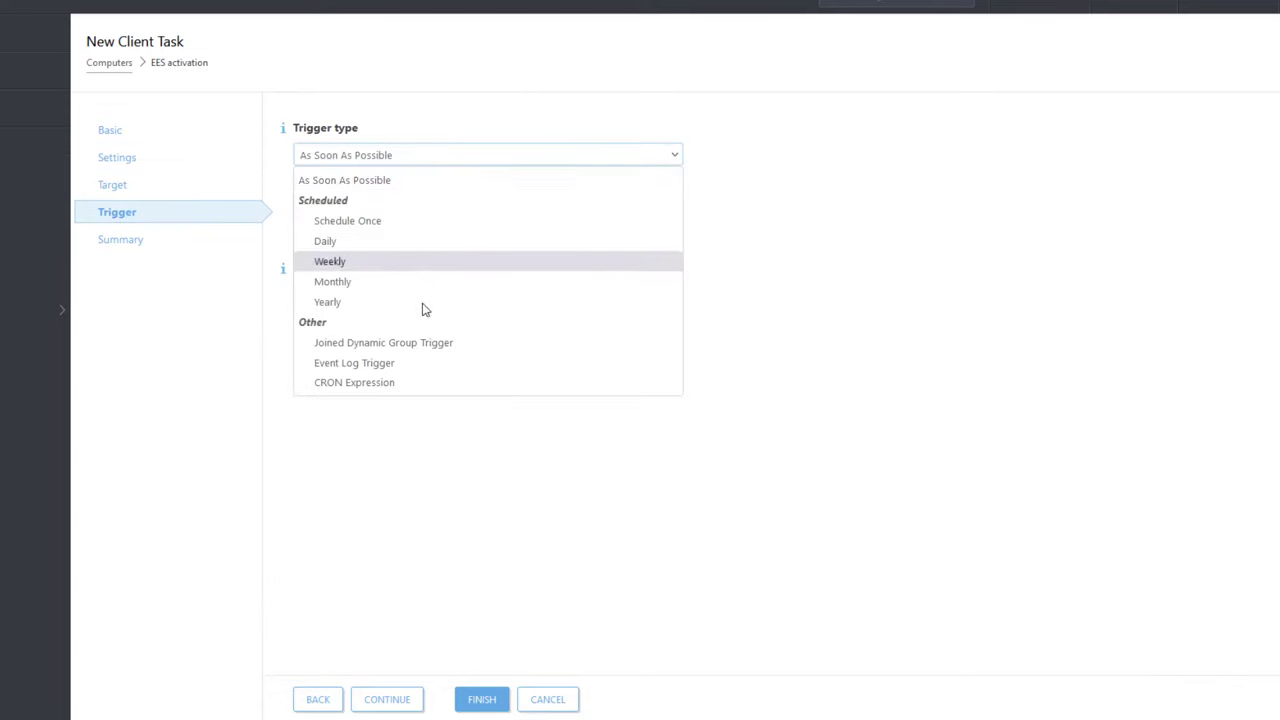
click(469, 349)
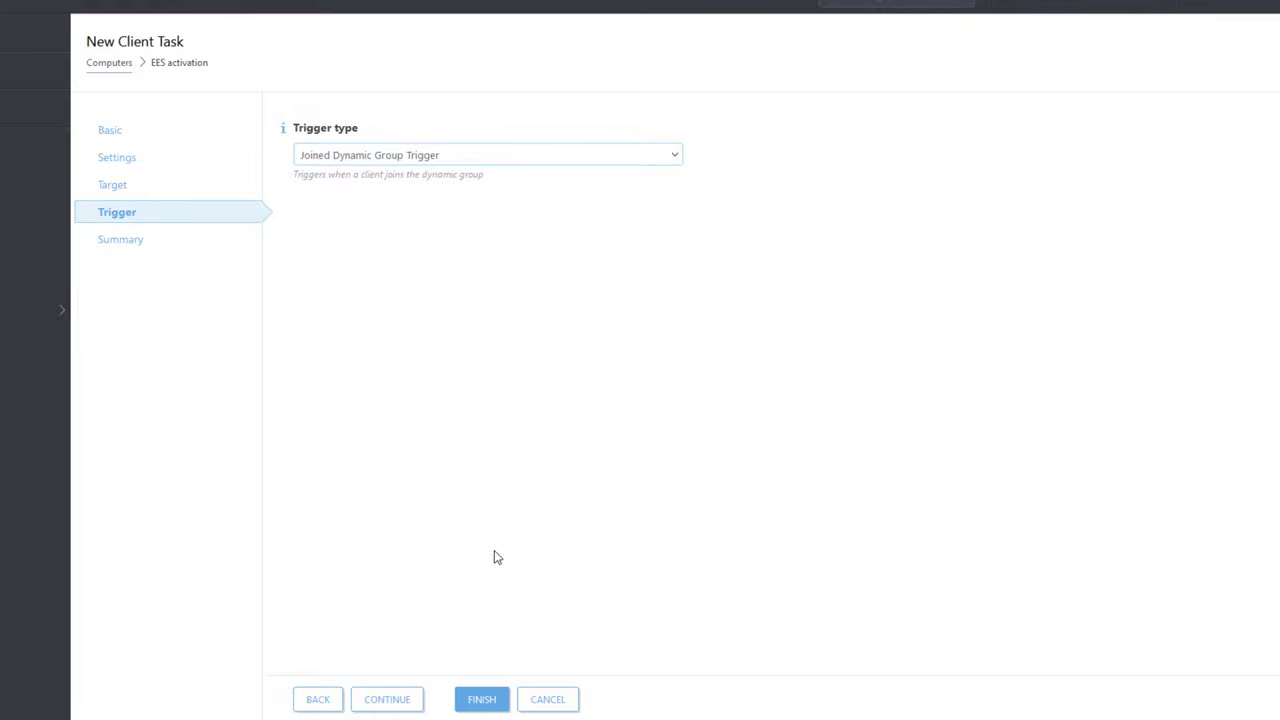
click(494, 700)
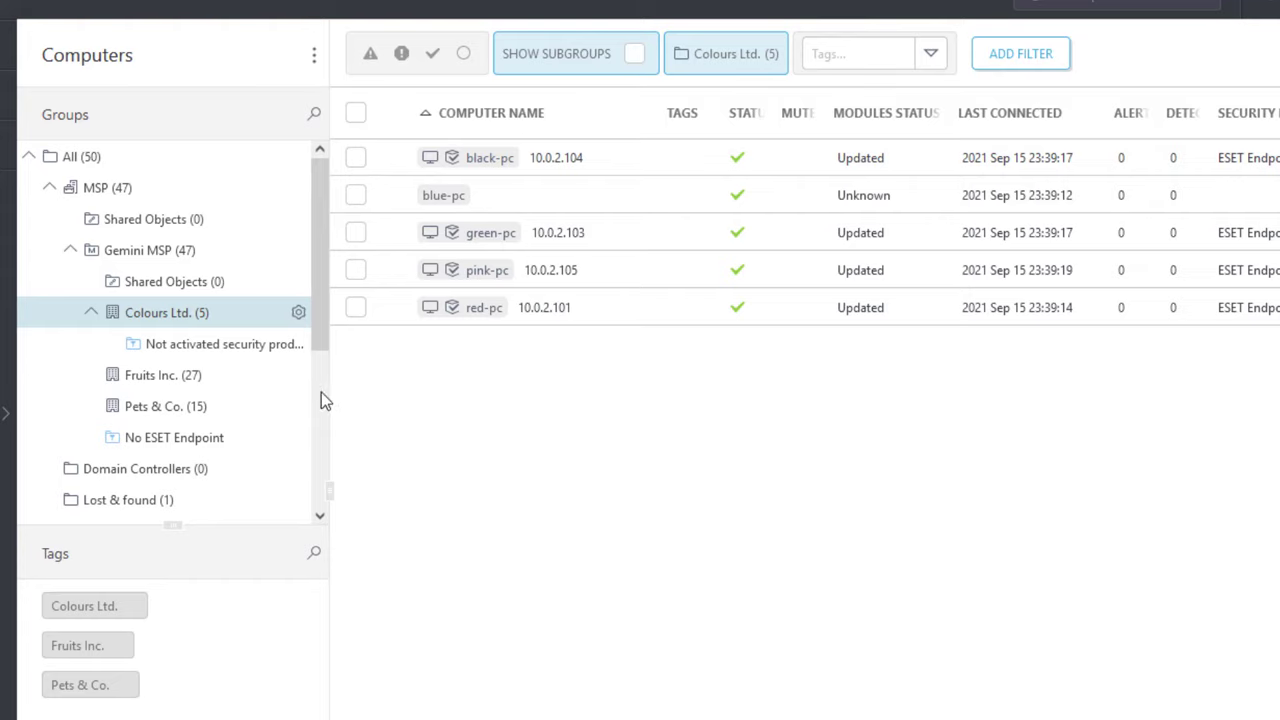
Step: Confirm blue-pc appears in No ESET Endpoint, then view the Tasks list
click(180, 442)
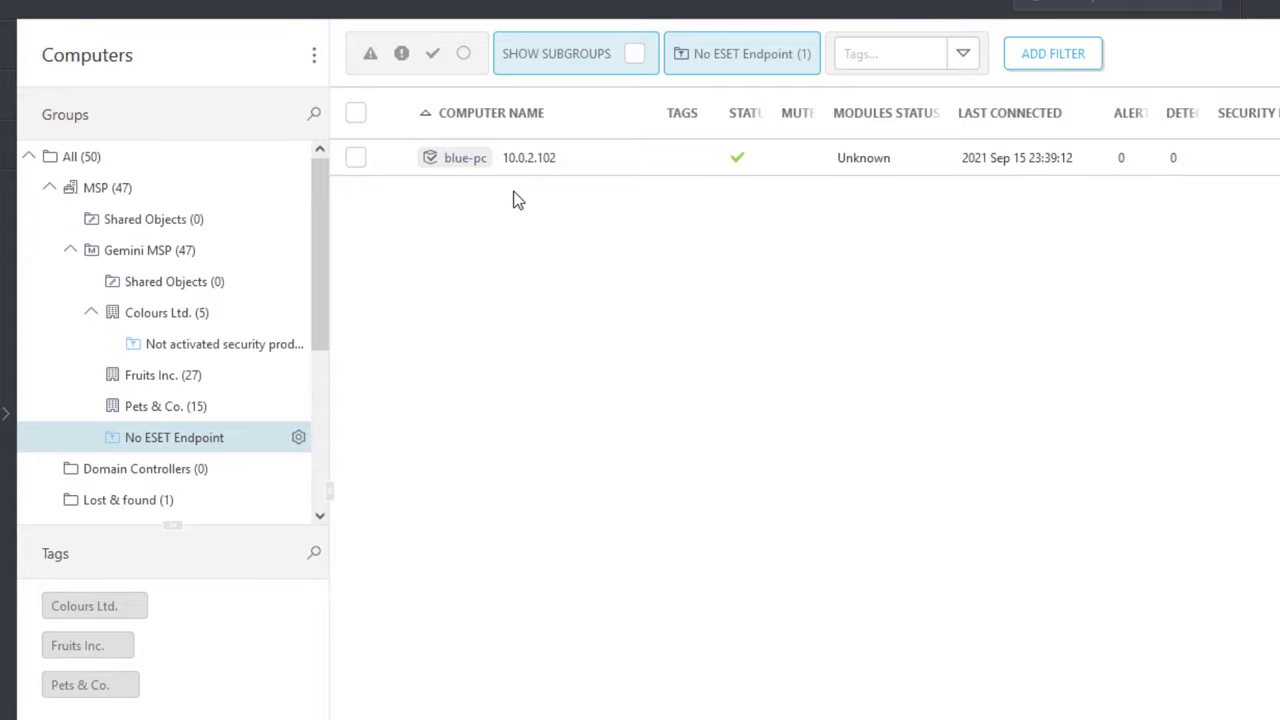
click(100, 232)
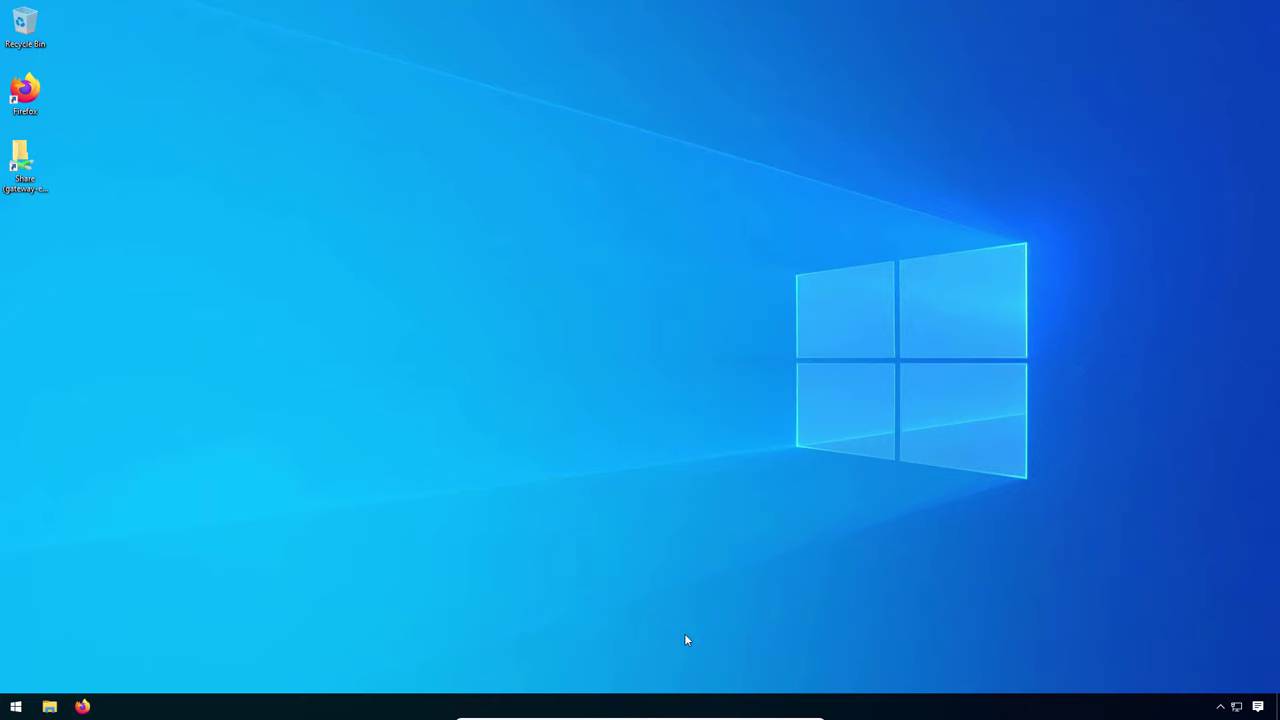
Step: Open ESET Endpoint Security from the Windows system tray to check its status
click(1220, 706)
click(1207, 680)
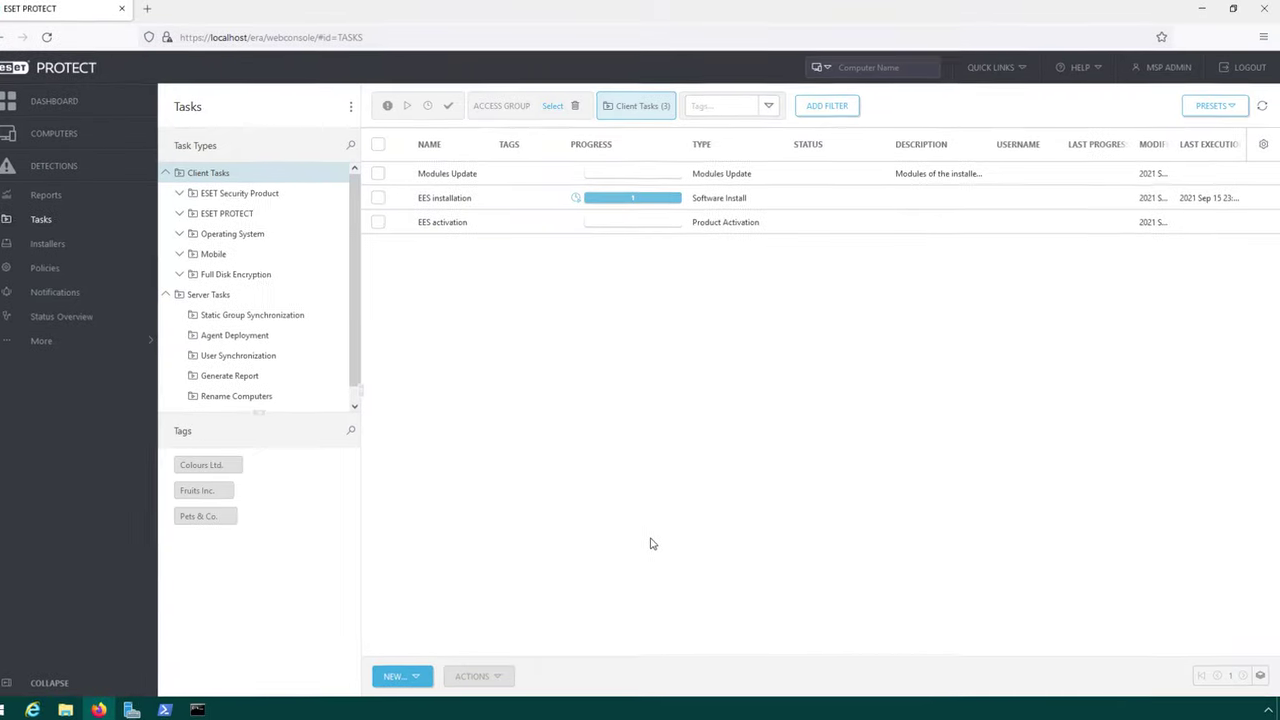
Step: Reload the client task list to confirm EES installation and activation finished
click(1258, 62)
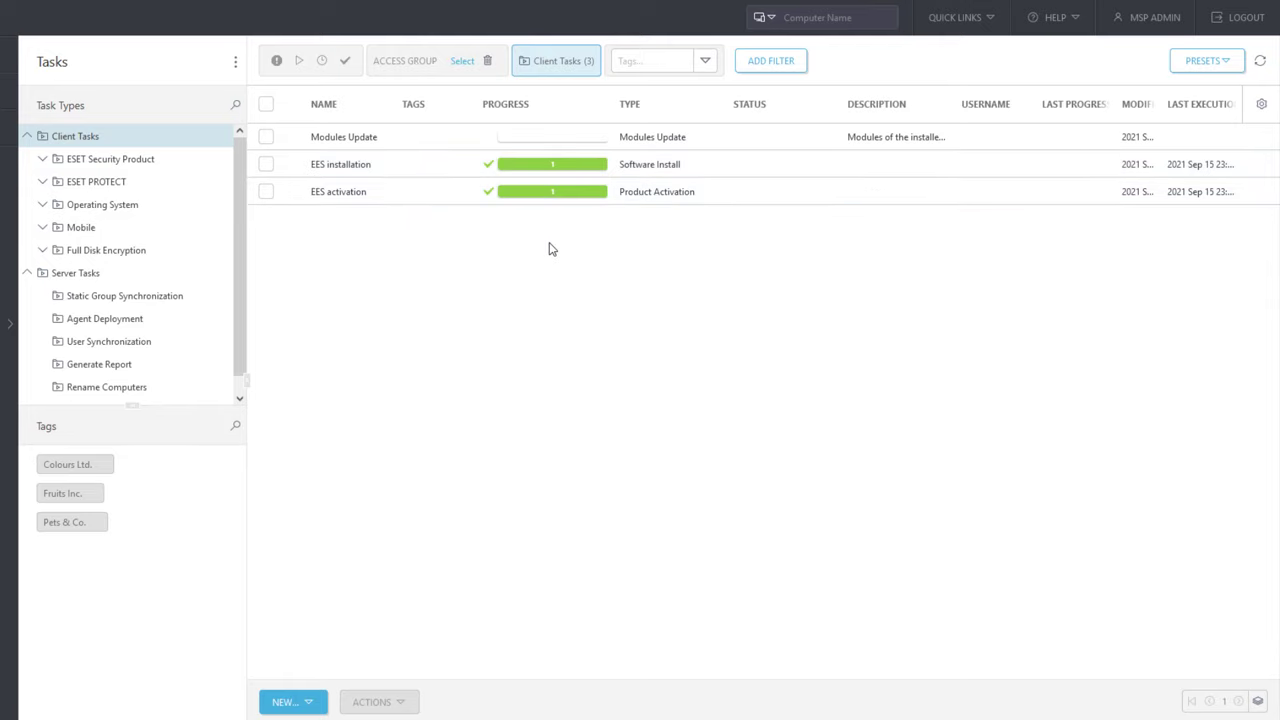
mouse_move(95, 91)
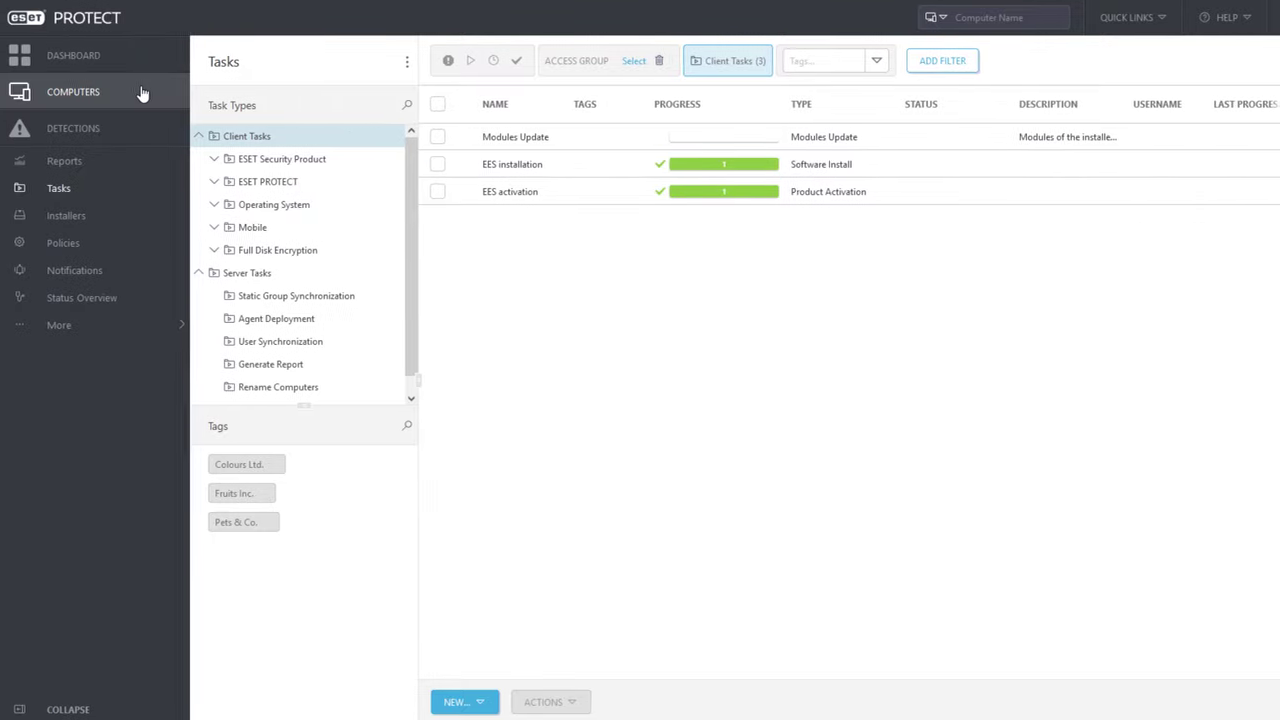
Step: Confirm the Not activated group is empty and blue-pc appears under Colours Ltd. with Endpoint 8.1.2031.0
click(143, 91)
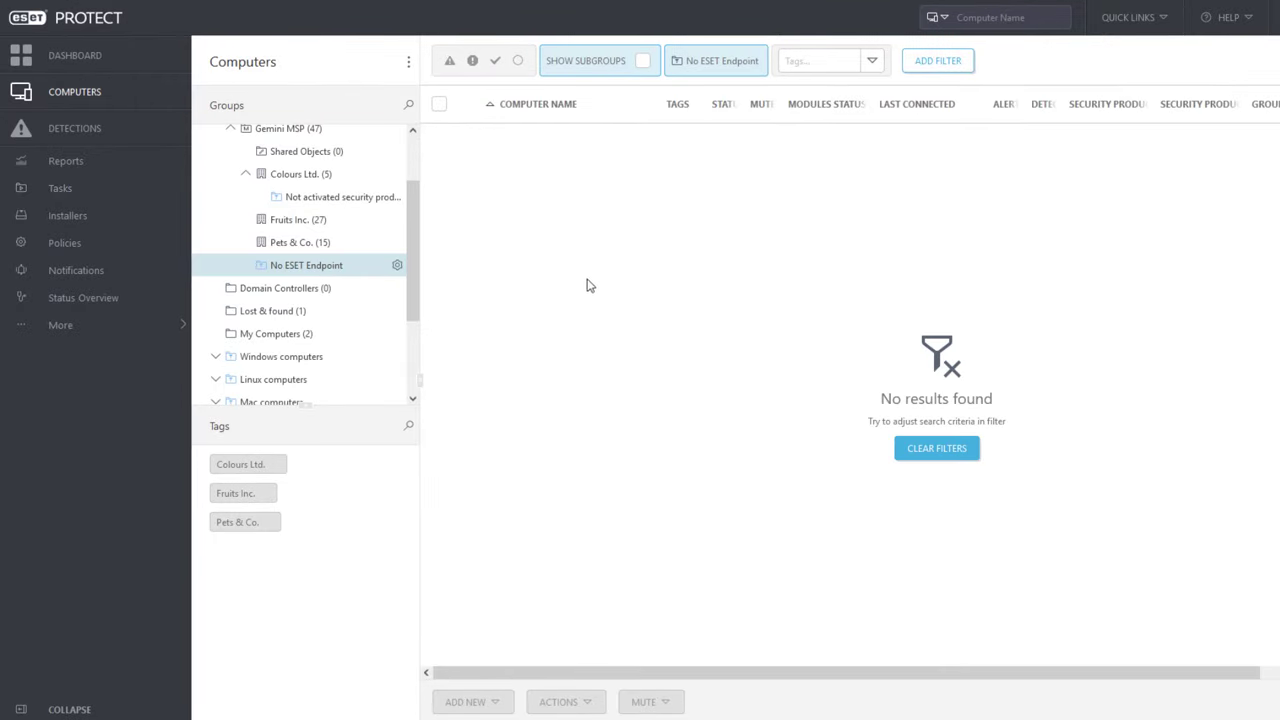
click(356, 198)
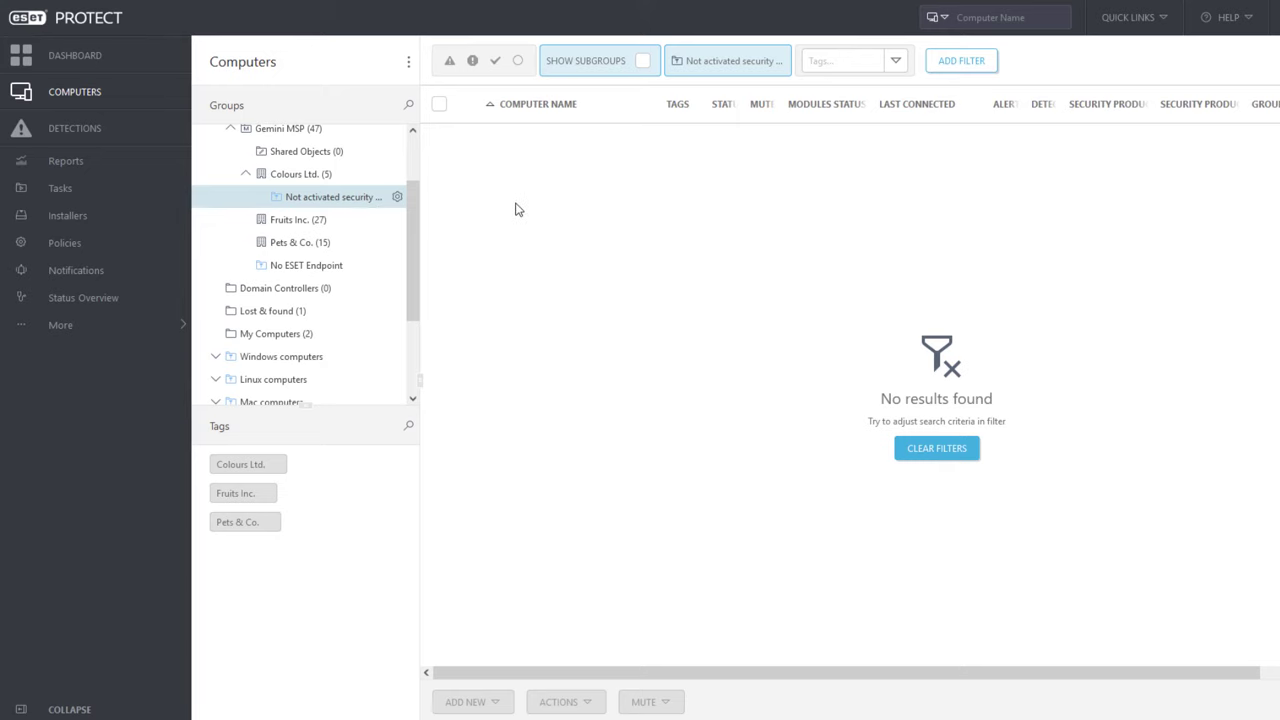
click(360, 177)
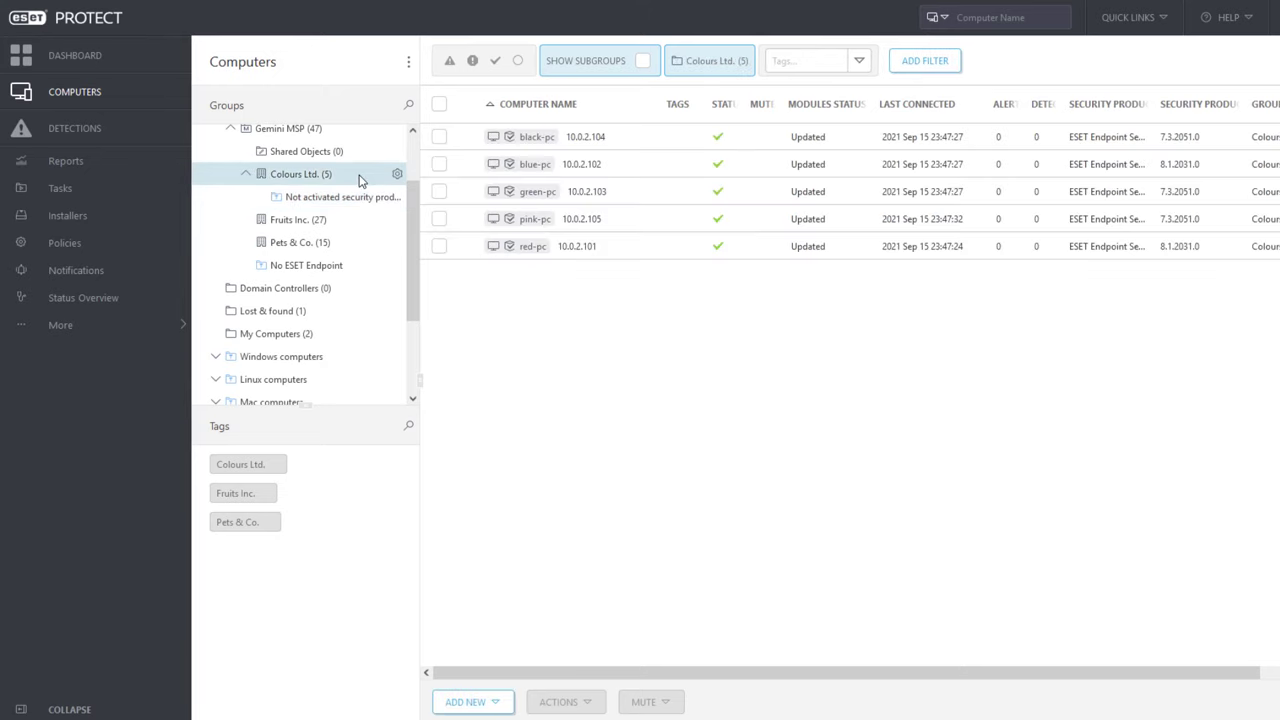